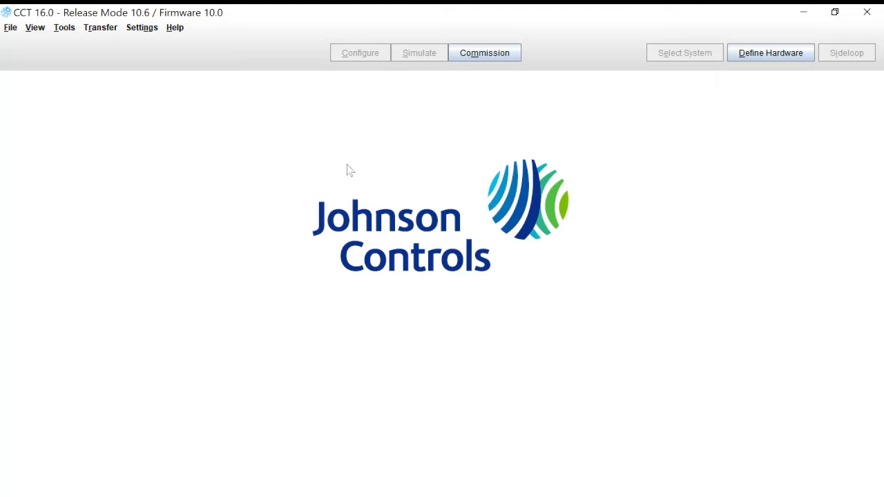
- Check the configuration tool's version and release information, and close the information window
left_click(174, 29)
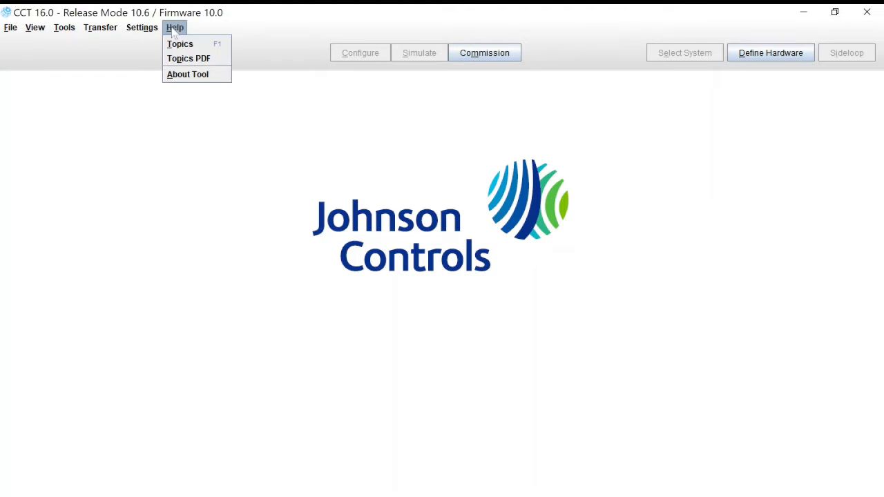
left_click(197, 80)
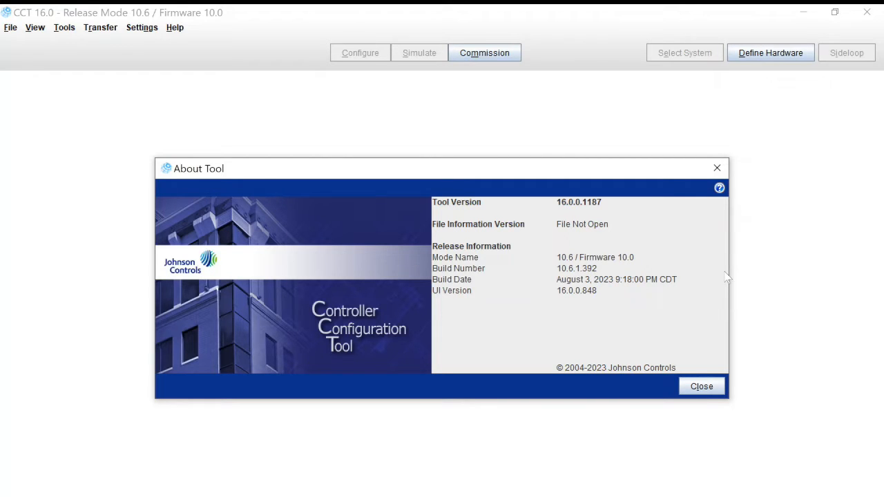
left_click(699, 389)
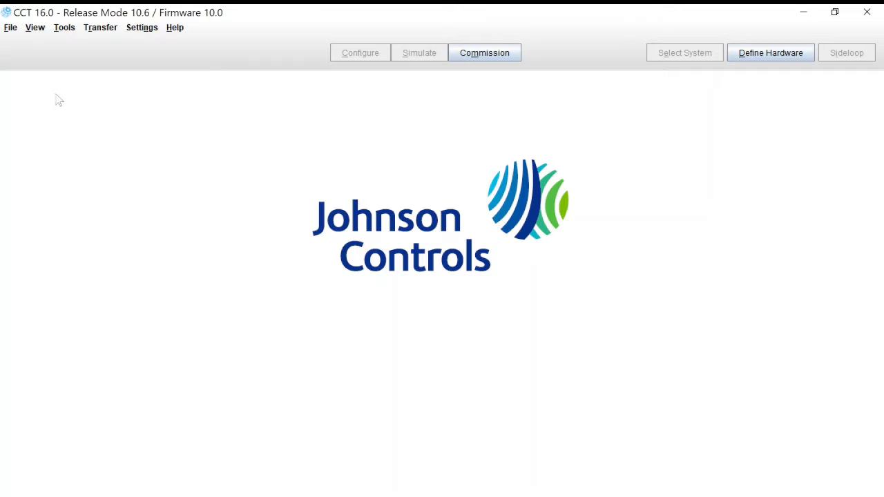
- Start a new system using release mode 10.6 / Firmware 10.0 with M4-CVM03050 as the intended field device
left_click(10, 29)
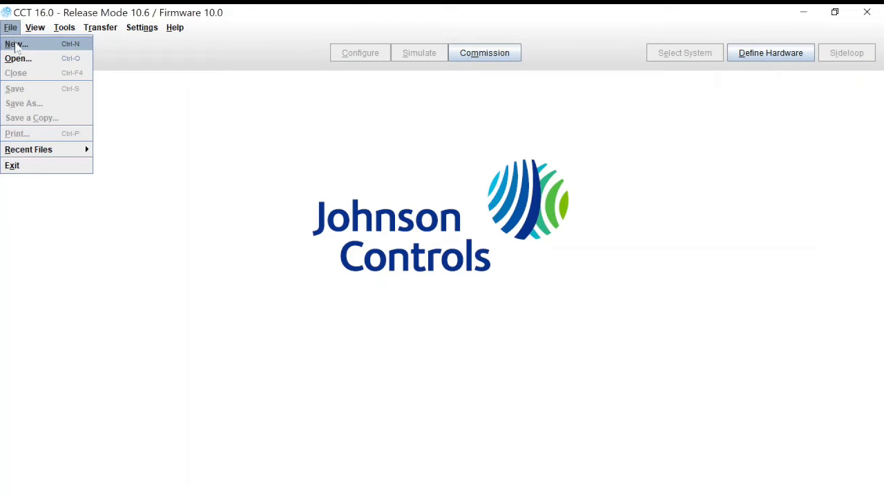
left_click(15, 45)
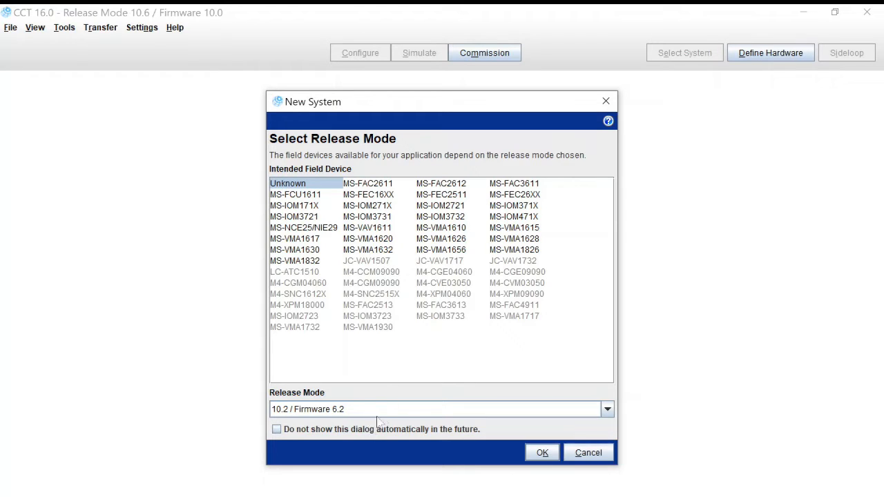
left_click(427, 413)
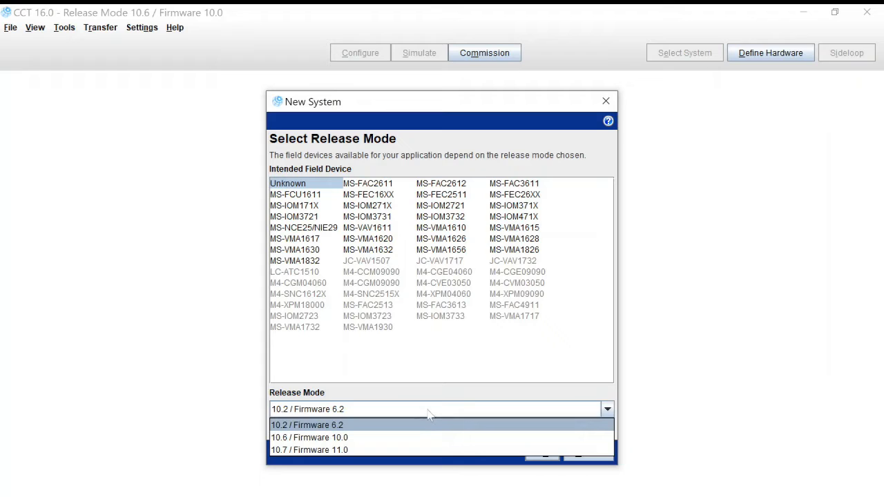
left_click(403, 438)
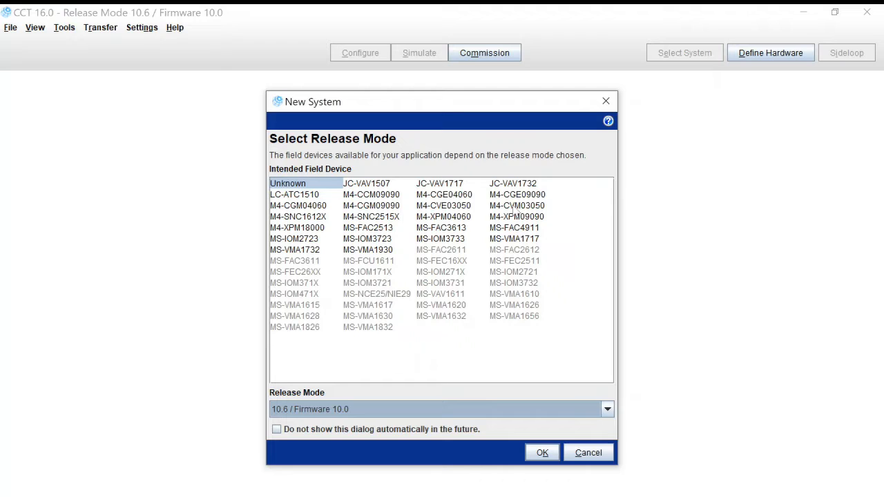
left_click(514, 207)
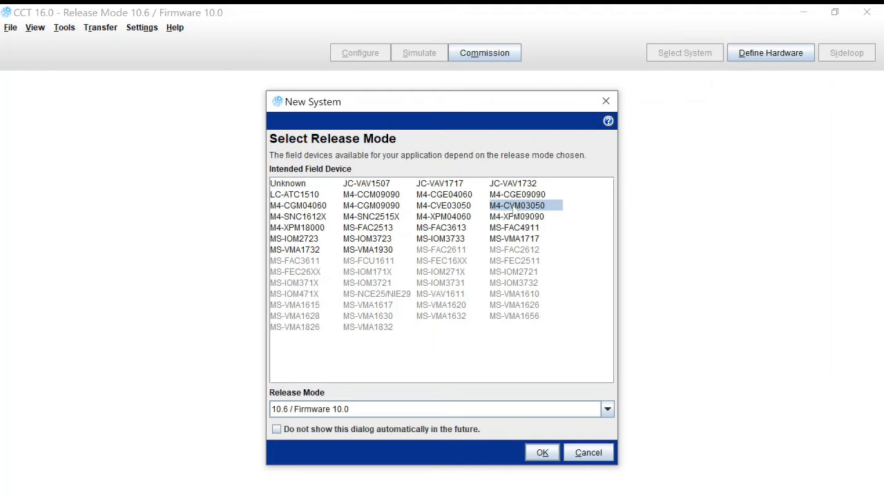
left_click(532, 457)
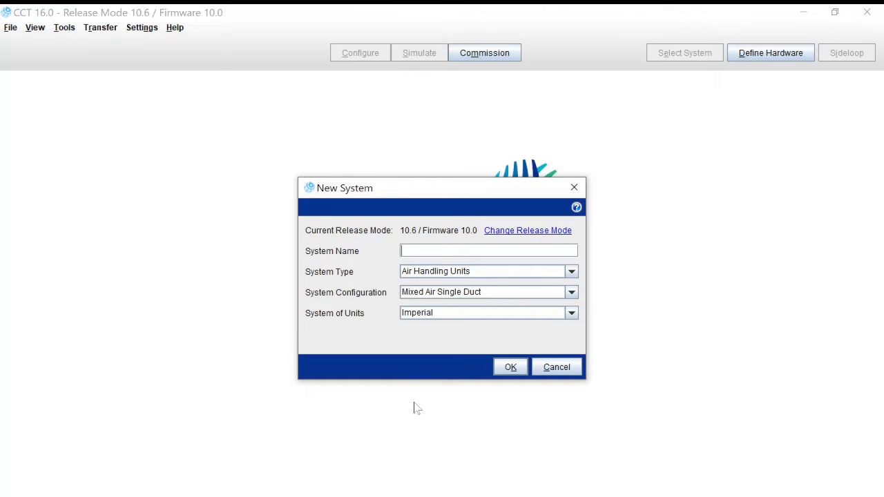
- Create the system as Test_VAV with type VAV, Single Duct configuration and Imperial units
type("Test_VAV")
left_click(572, 272)
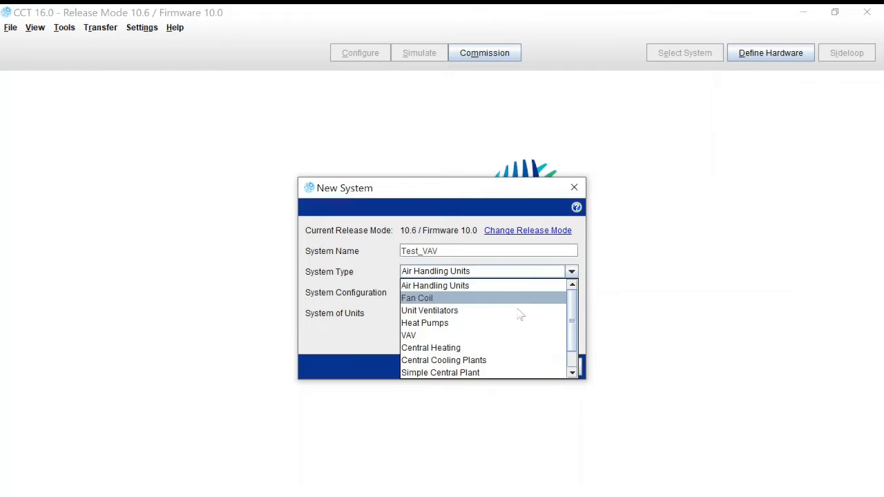
left_click(443, 336)
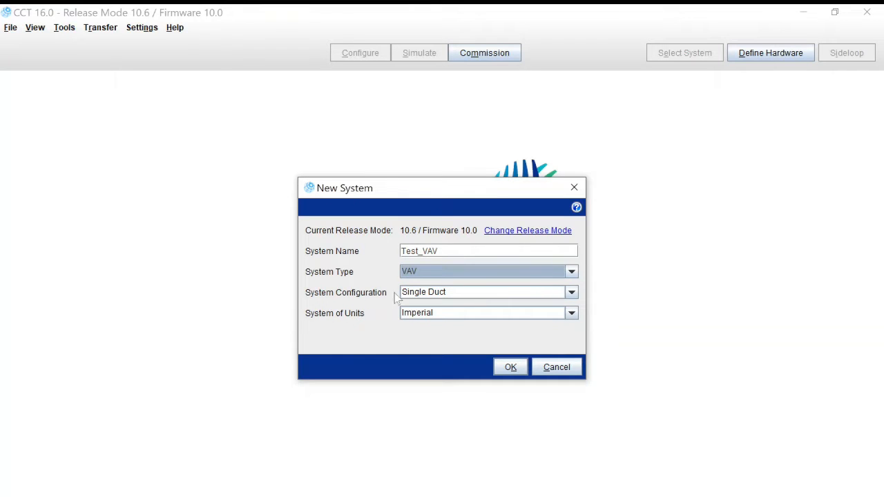
left_click(571, 294)
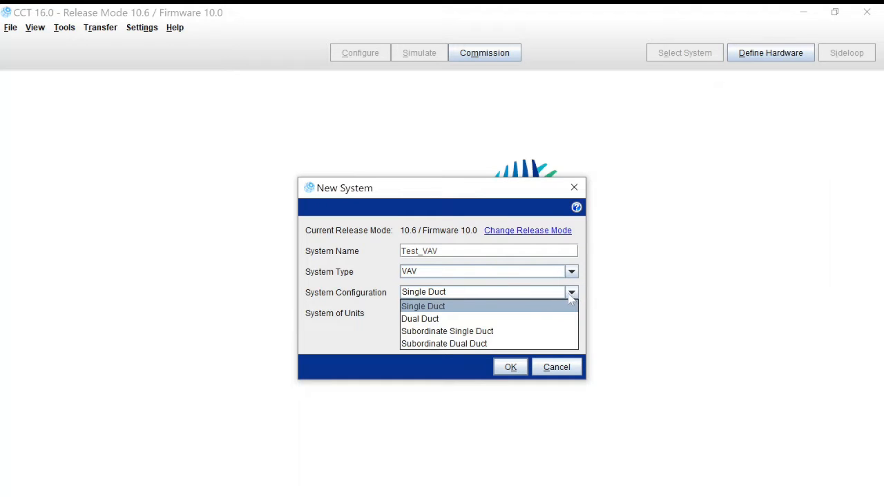
left_click(437, 307)
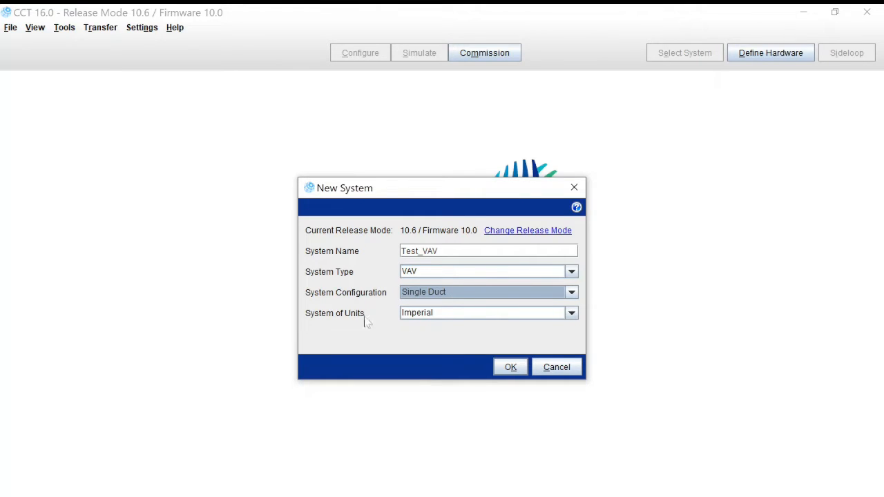
left_click(446, 313)
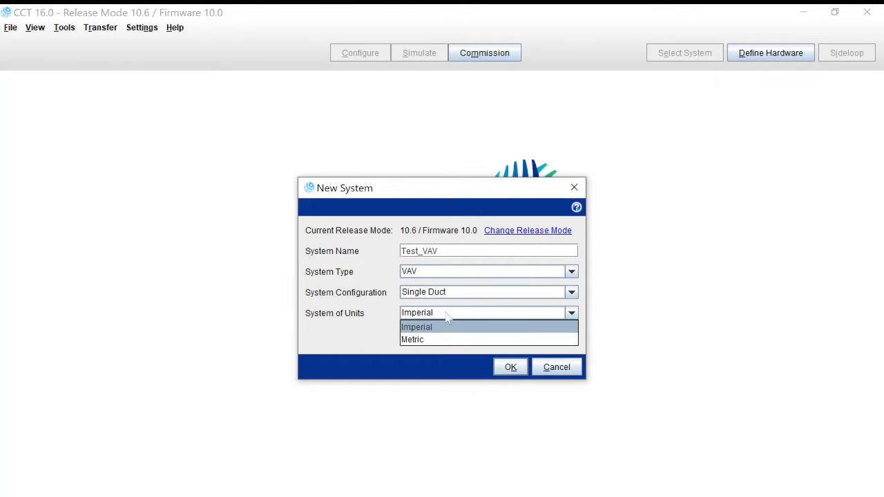
left_click(413, 330)
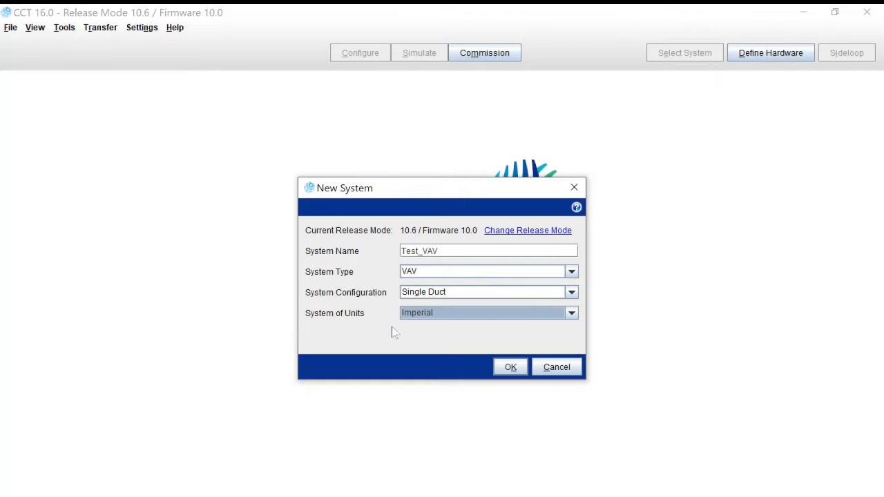
left_click(509, 365)
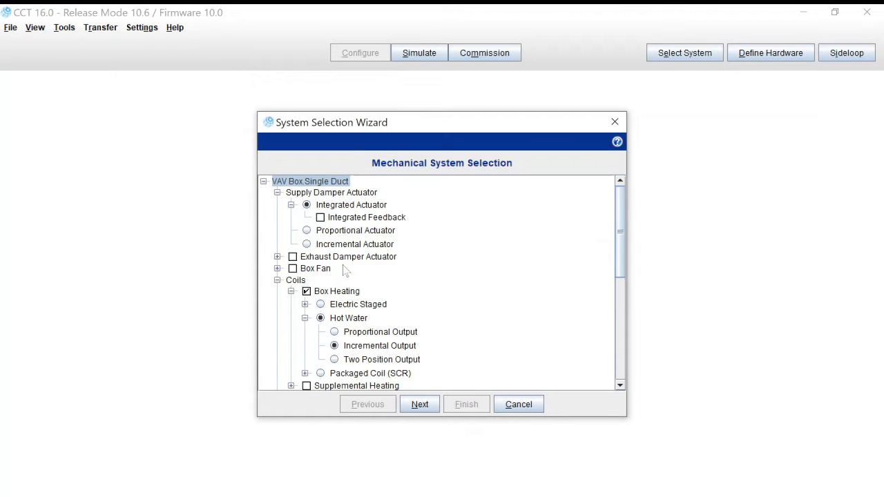
- Expand the exhaust damper actuator and box fan options, and set the hot water box heating coil to Proportional Output
left_click(277, 256)
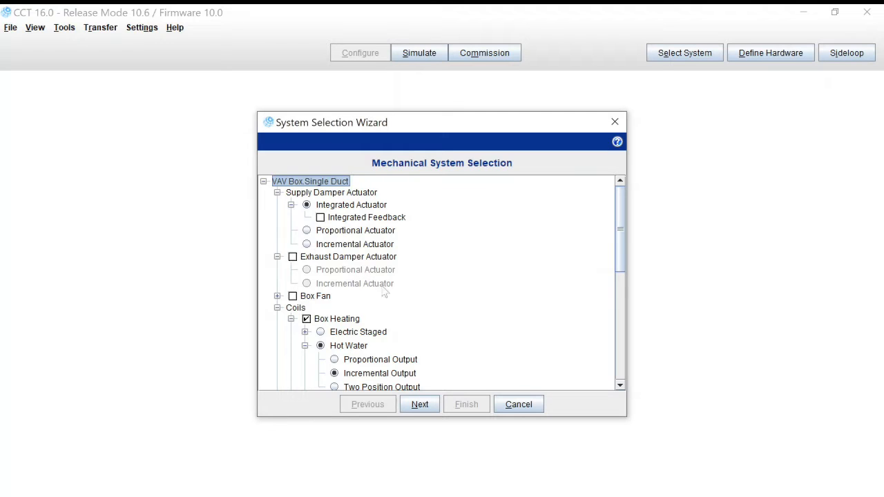
left_click(278, 296)
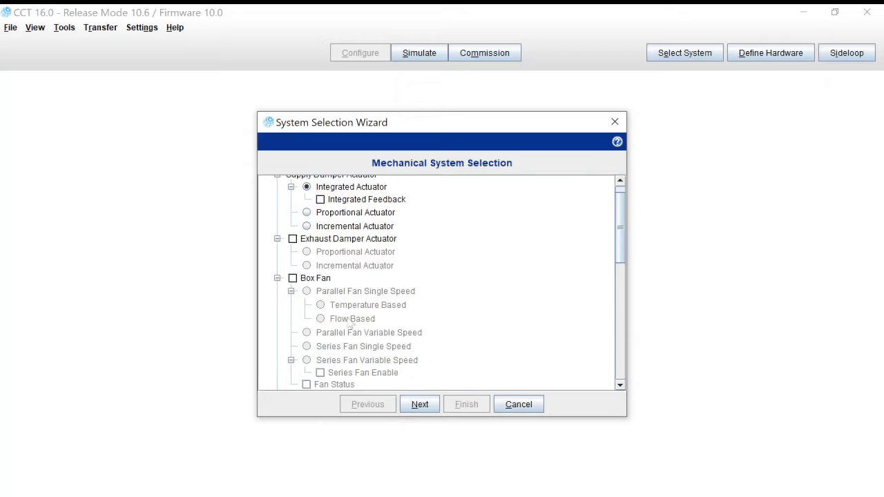
scroll(390, 326, "down", 1)
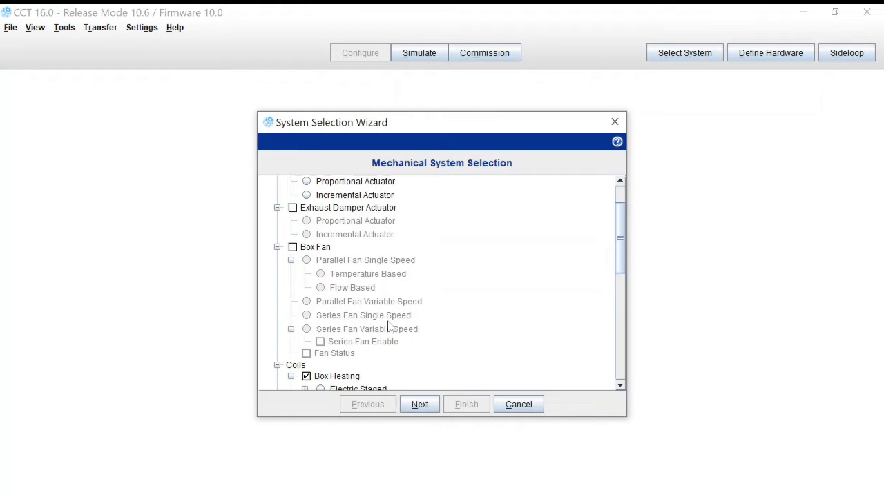
scroll(390, 326, "down", 1)
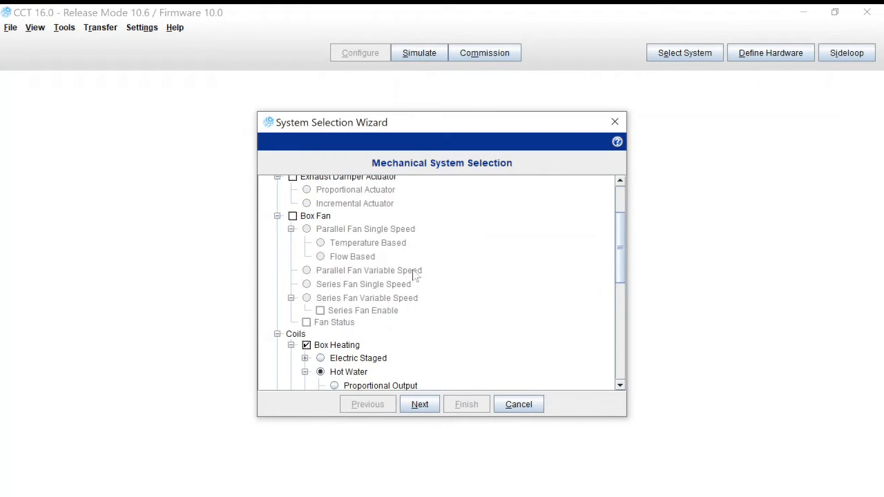
scroll(342, 337, "down", 1)
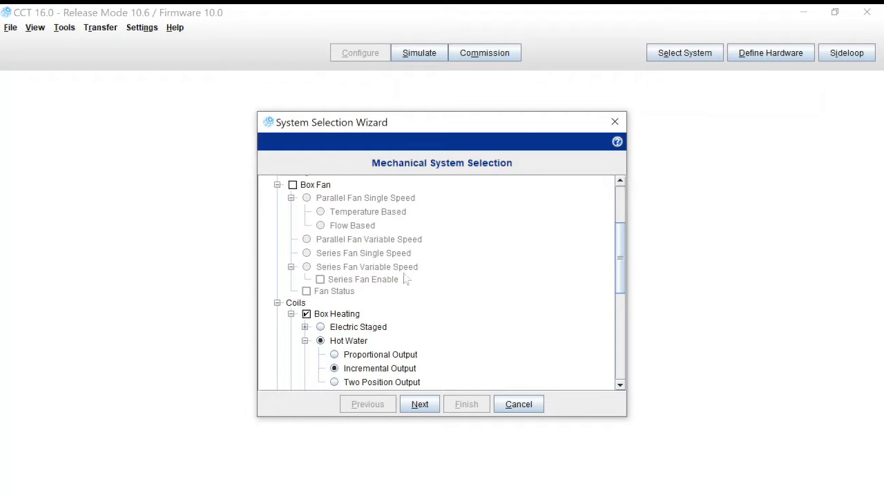
scroll(412, 283, "down", 1)
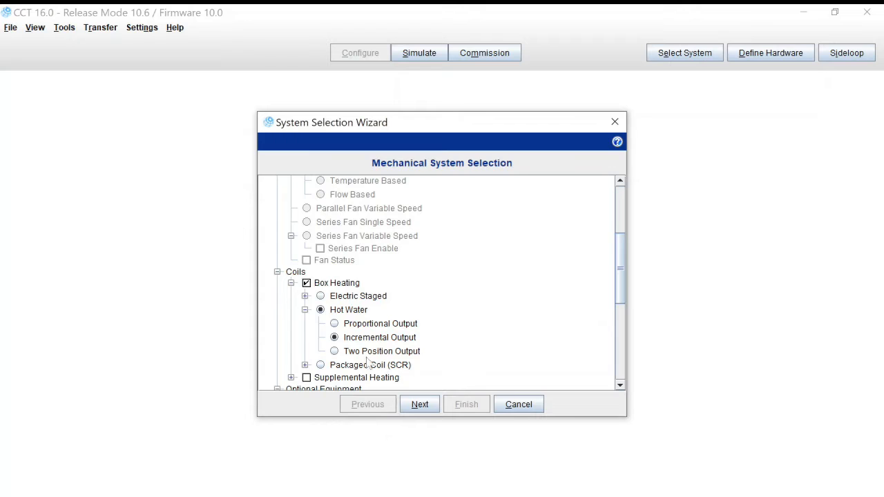
left_click(335, 324)
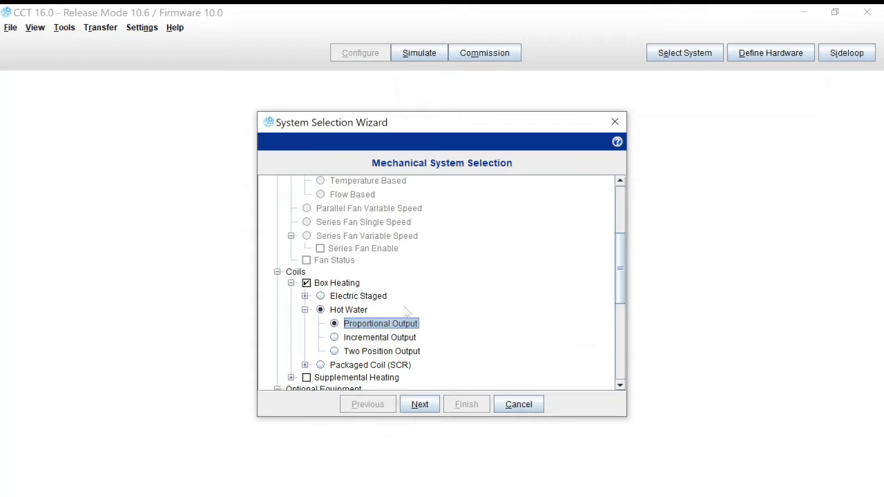
- Add a Discharge Air Temperature sensor to the VAV box's mechanical system selection
scroll(397, 342, "down", 1)
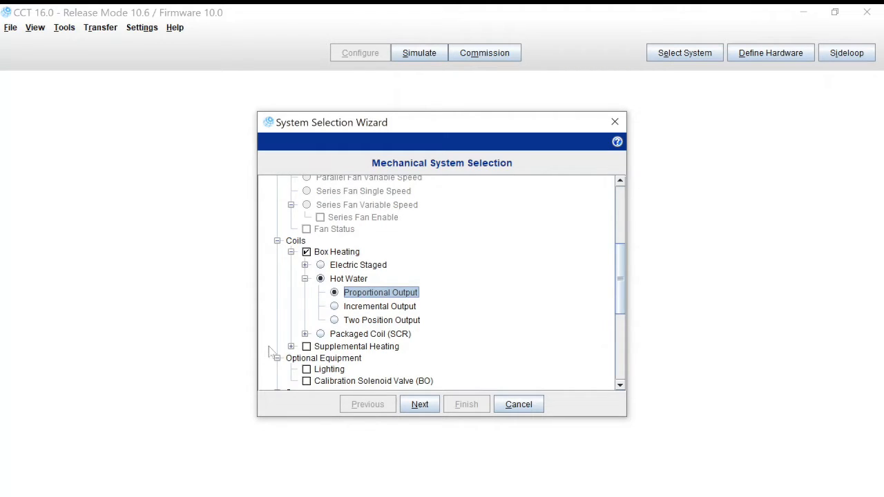
scroll(394, 358, "down", 1)
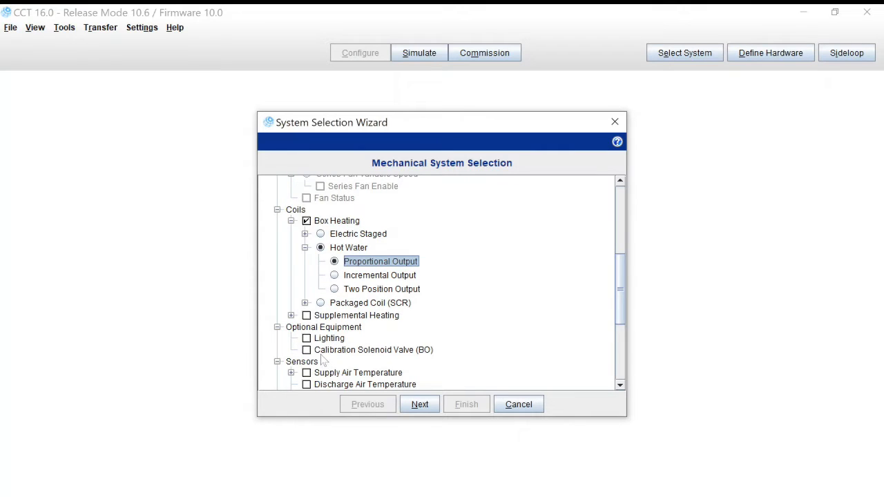
scroll(444, 354, "down", 1)
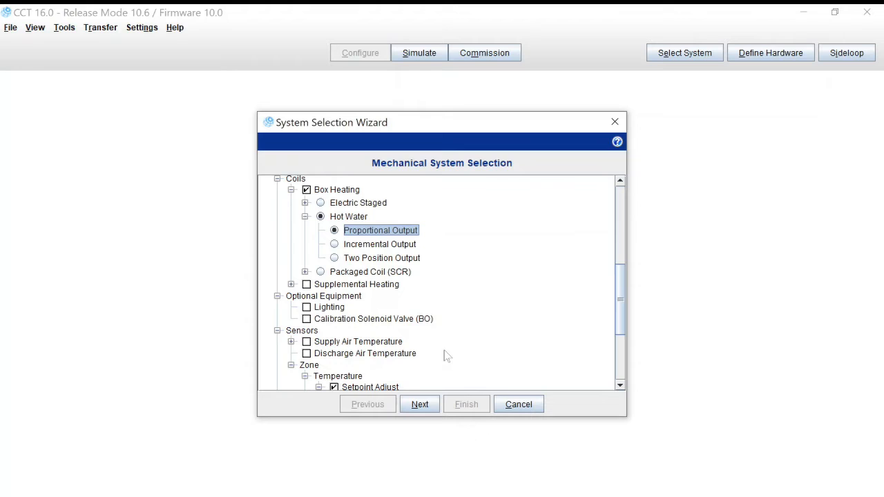
scroll(401, 346, "down", 1)
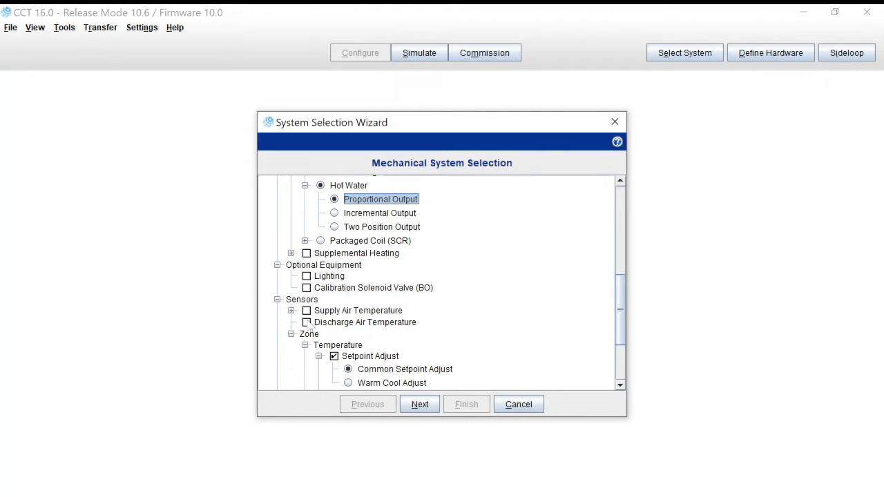
left_click(307, 323)
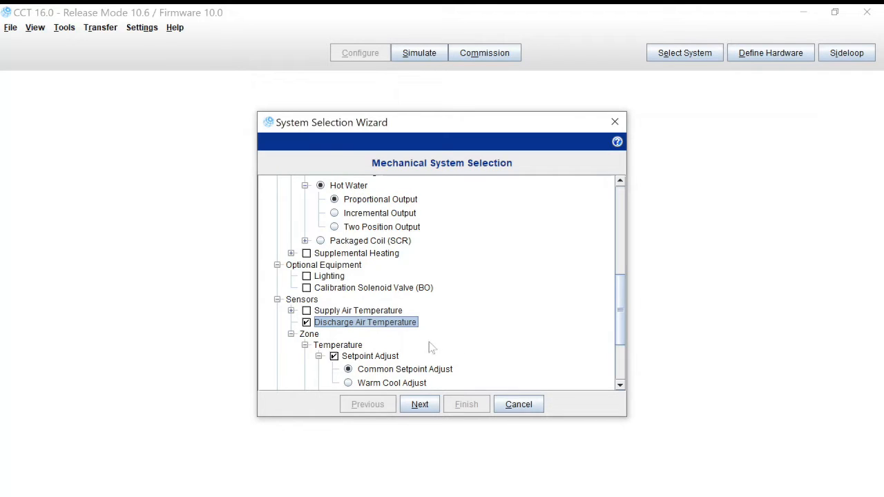
- Set the zone temperature setpoint adjustment to Warm Cool Adjust and expand the N2 Compatibility Options
scroll(431, 347, "up", 3)
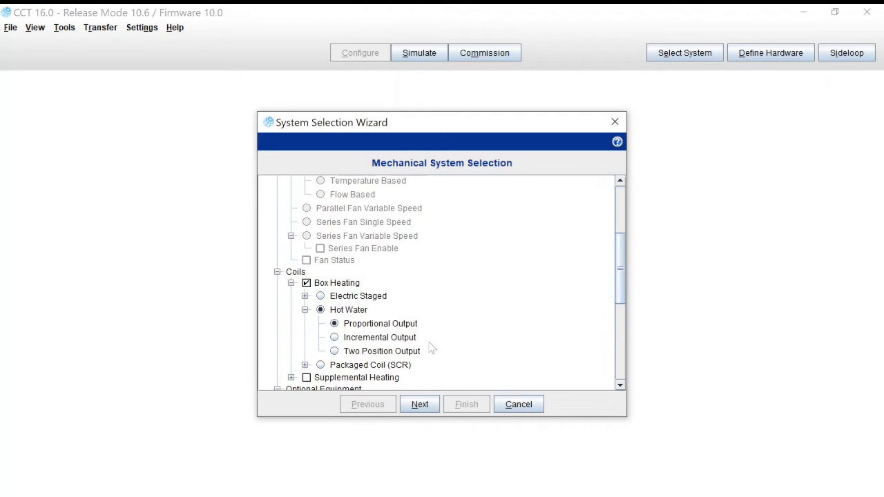
scroll(432, 349, "down", 4)
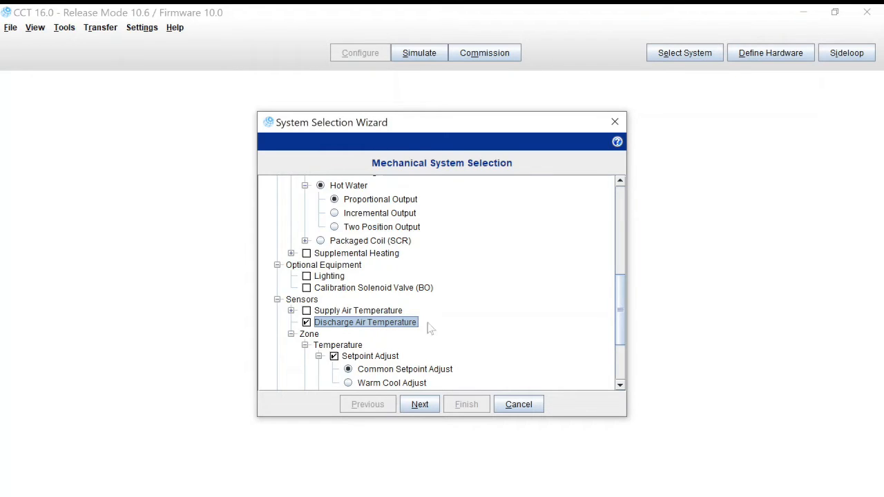
scroll(431, 349, "down", 1)
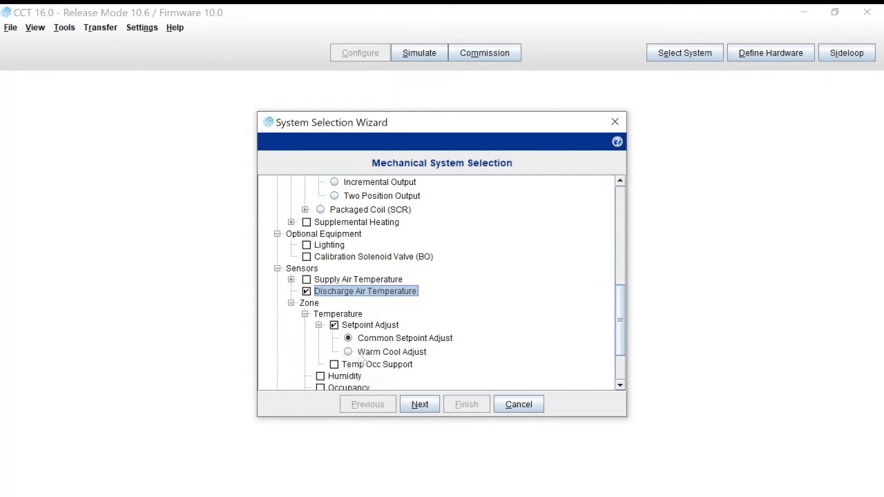
scroll(365, 359, "down", 1)
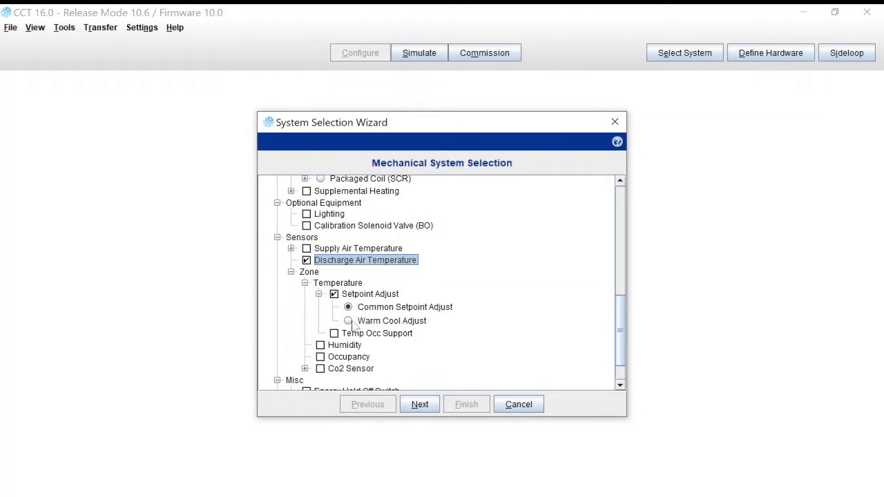
left_click(349, 322)
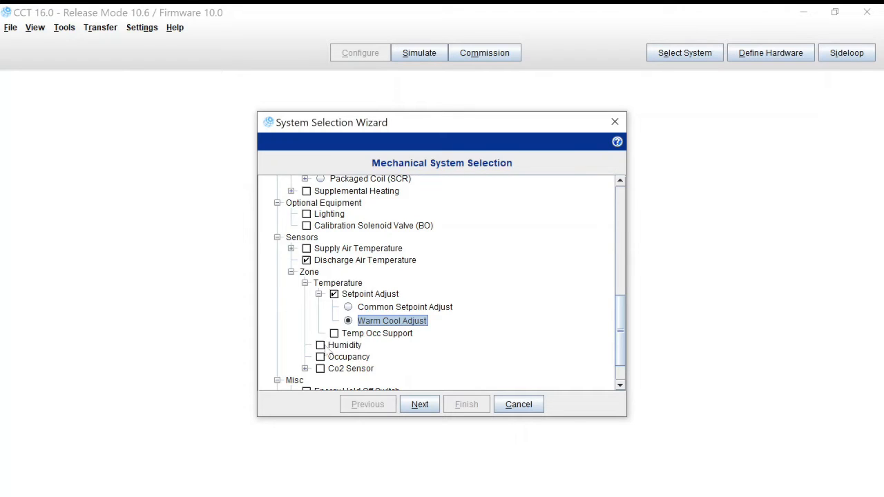
scroll(330, 370, "down", 1)
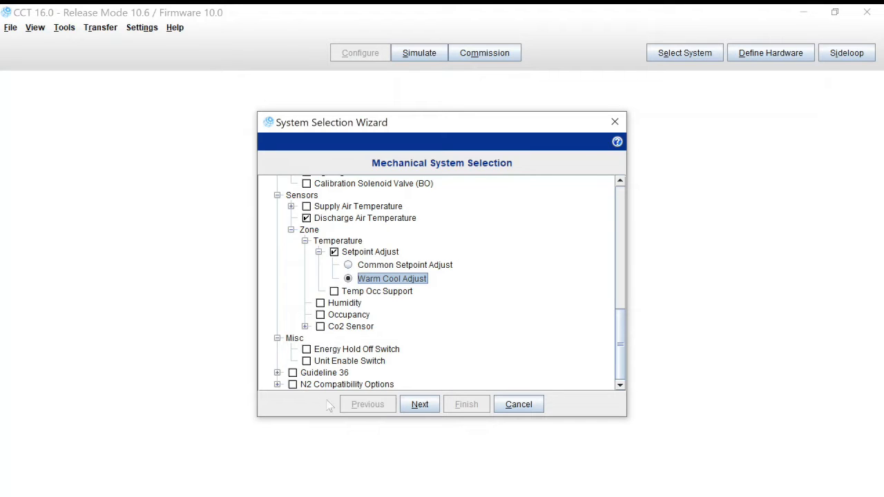
left_click(277, 384)
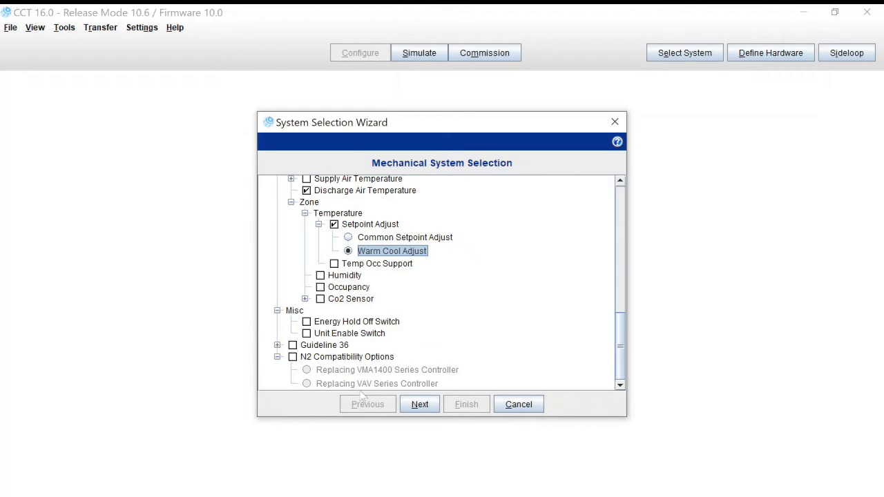
- Accept the mechanical system selection, review the control logic options, and finish the wizard with the default control logic
left_click(423, 405)
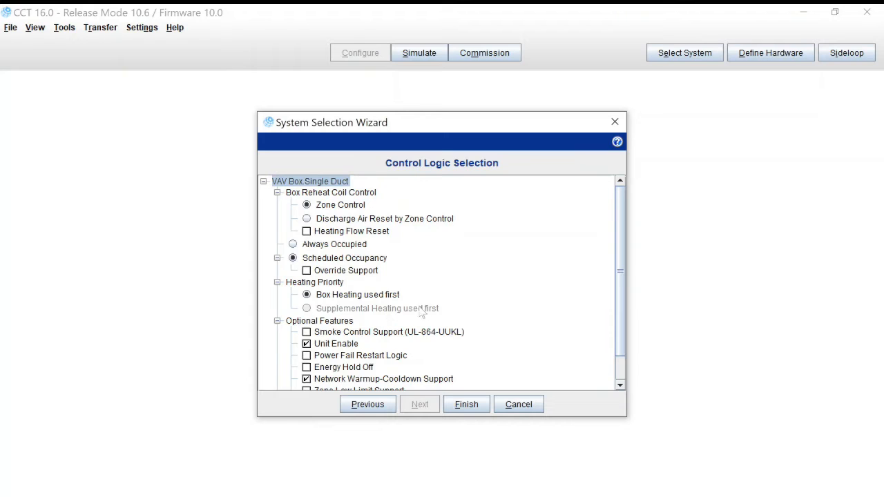
scroll(422, 314, "down", 2)
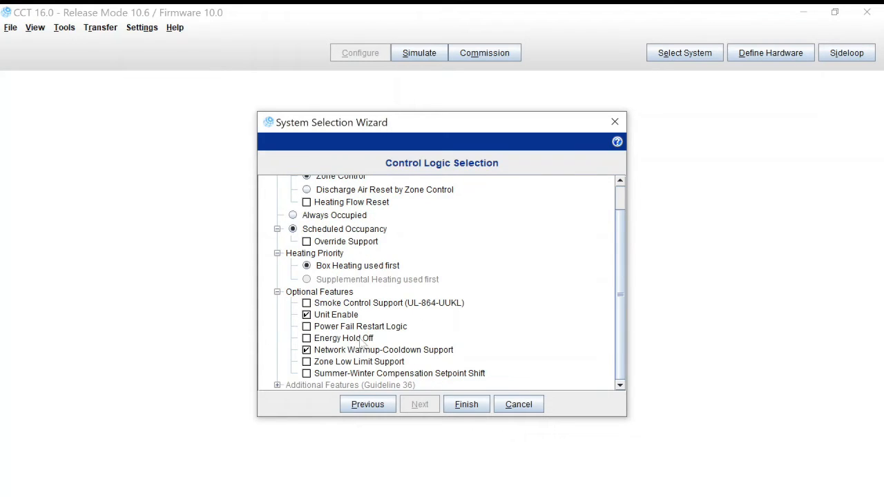
scroll(347, 328, "up", 2)
scroll(349, 325, "down", 2)
left_click(468, 405)
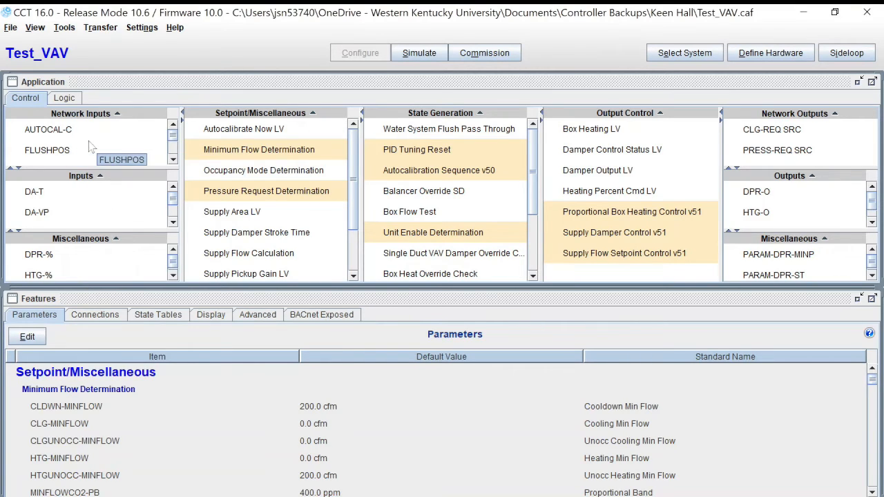
- Look through the Network Inputs, Inputs and Miscellaneous points of the Test_VAV application, including OCC-SCHEDULE
scroll(89, 145, "down", 1)
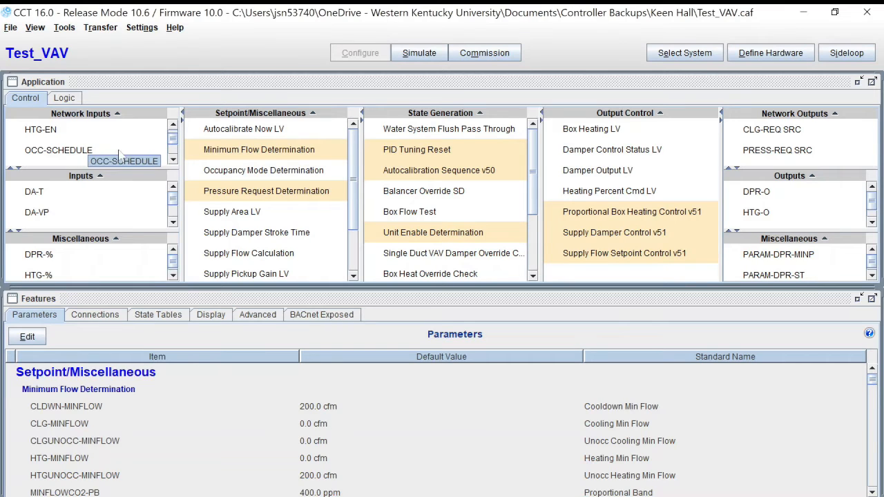
left_click(65, 156)
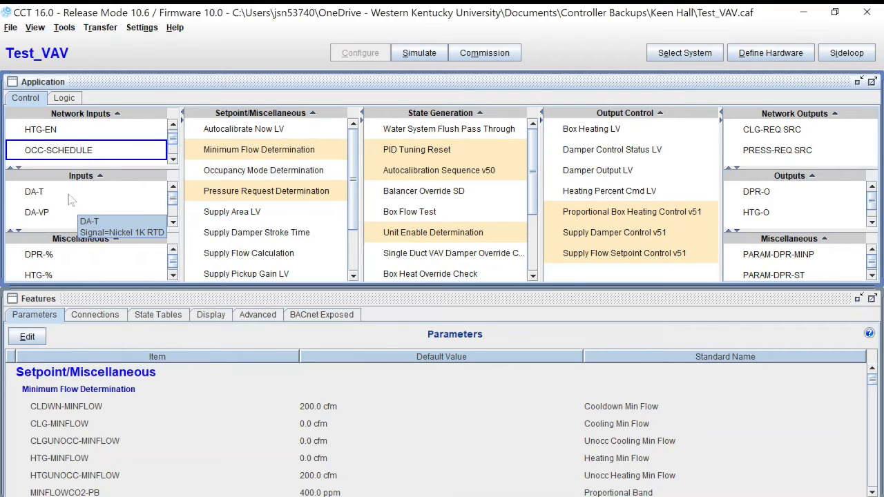
scroll(69, 198, "down", 1)
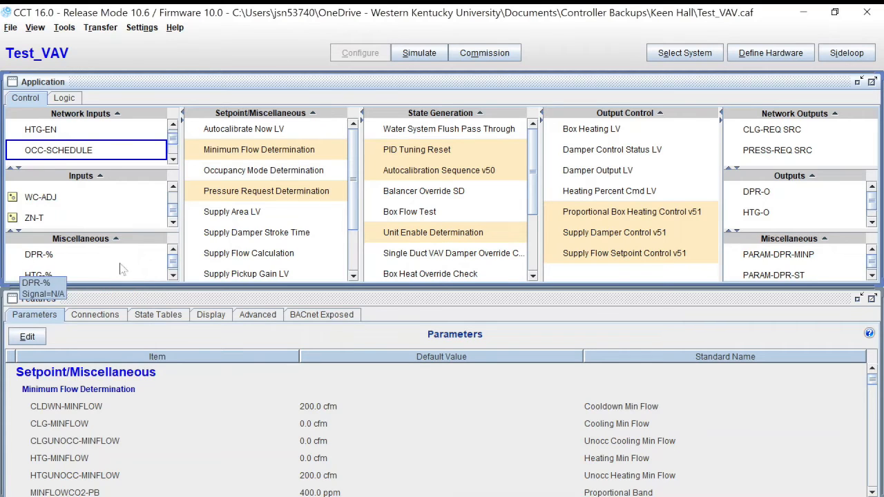
scroll(120, 269, "down", 1)
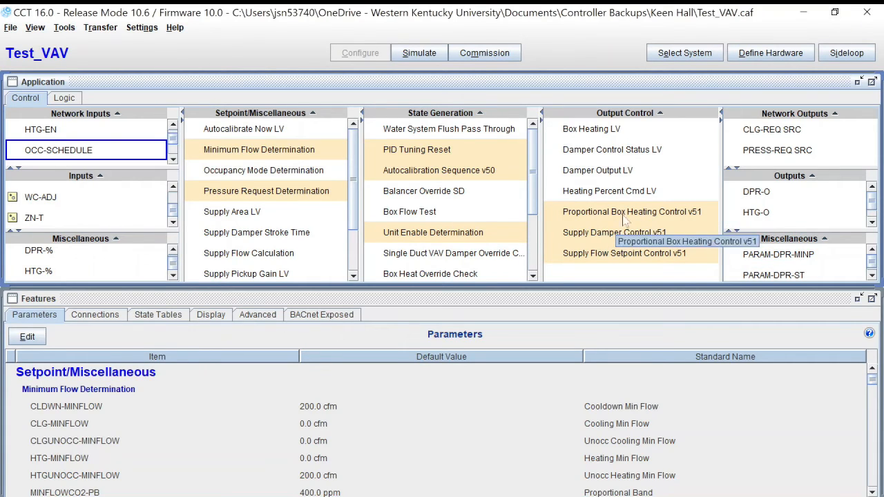
- View the signal types available for the HTG-O heating output without changing its signal
left_click(751, 214)
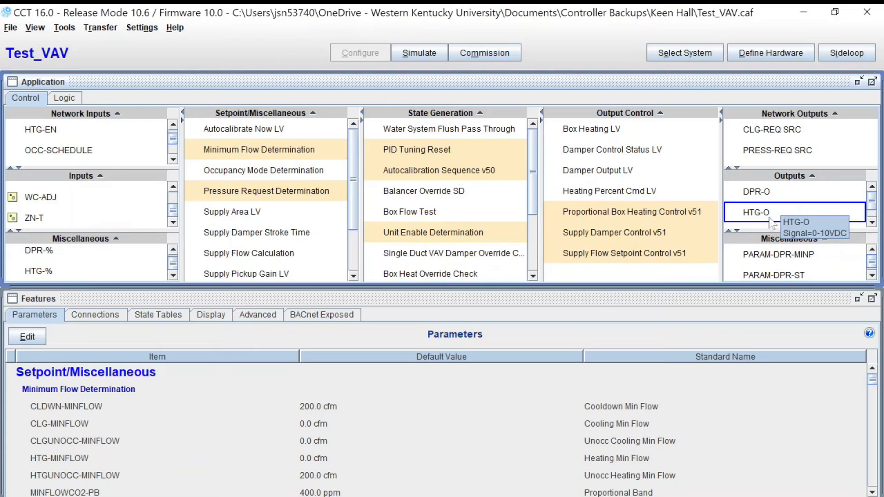
scroll(785, 200, "down", 1)
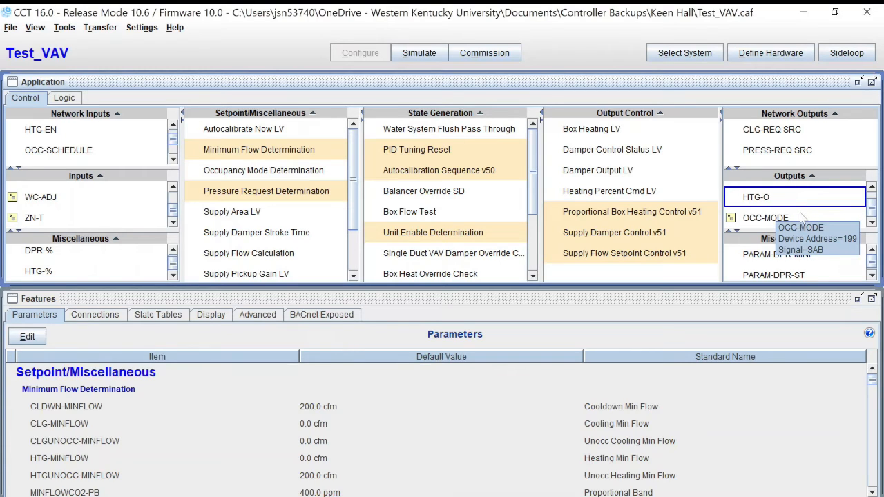
right_click(745, 200)
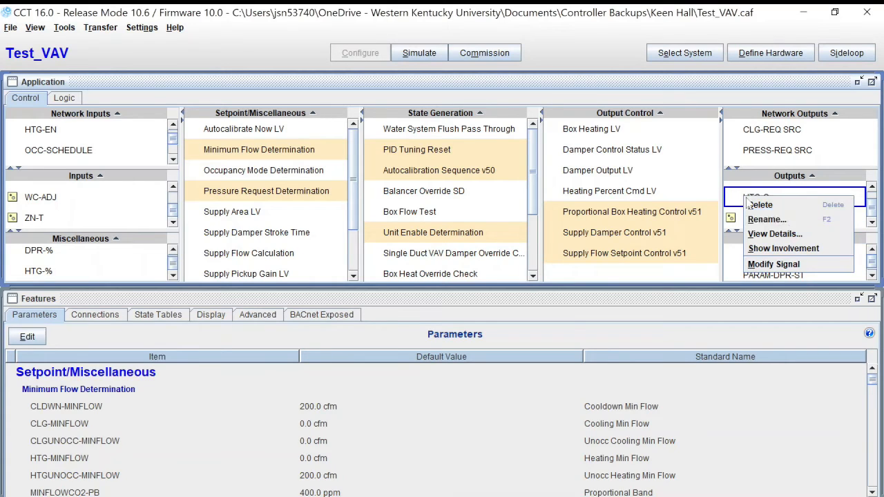
left_click(775, 265)
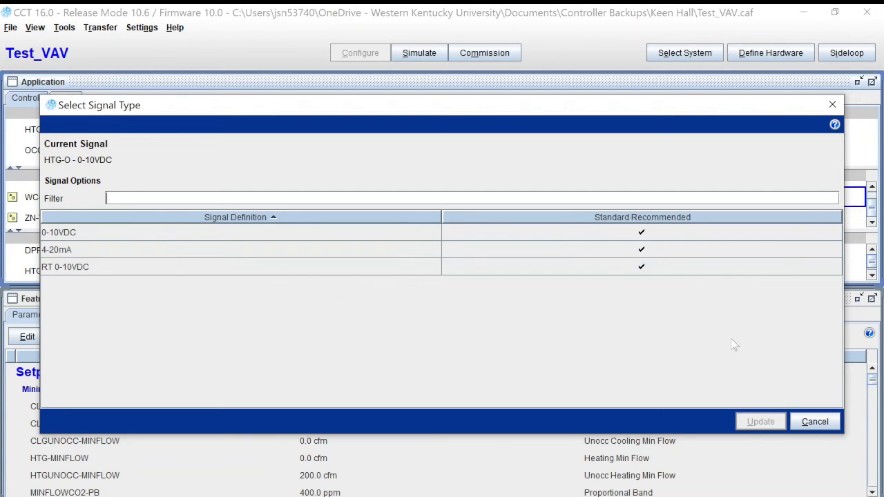
left_click(815, 422)
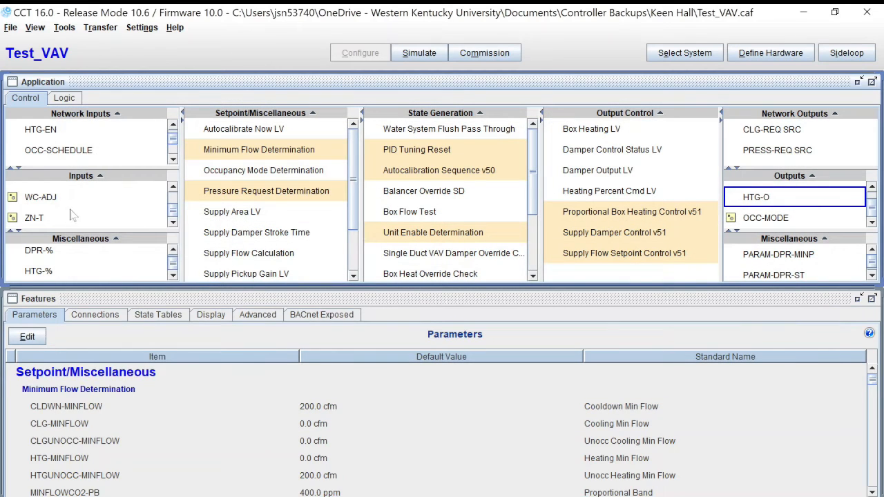
- Review the full list of signal types available for the ZN-T zone temperature input without changing it
right_click(32, 219)
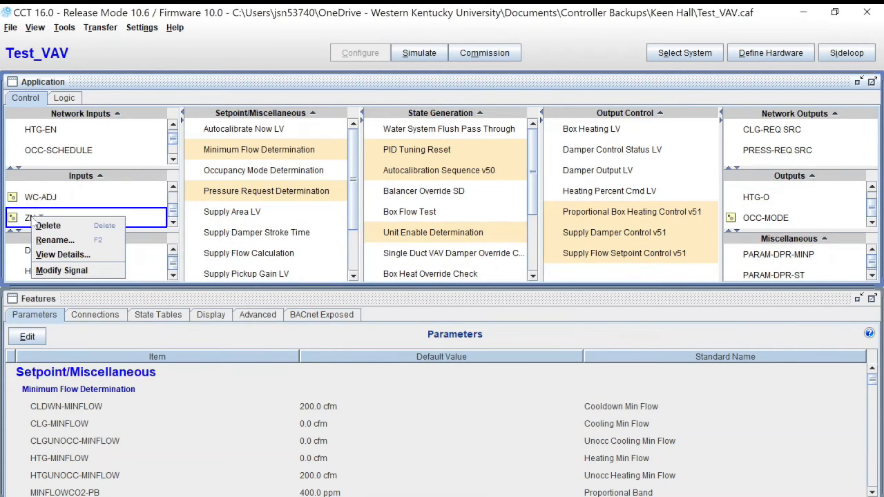
left_click(63, 271)
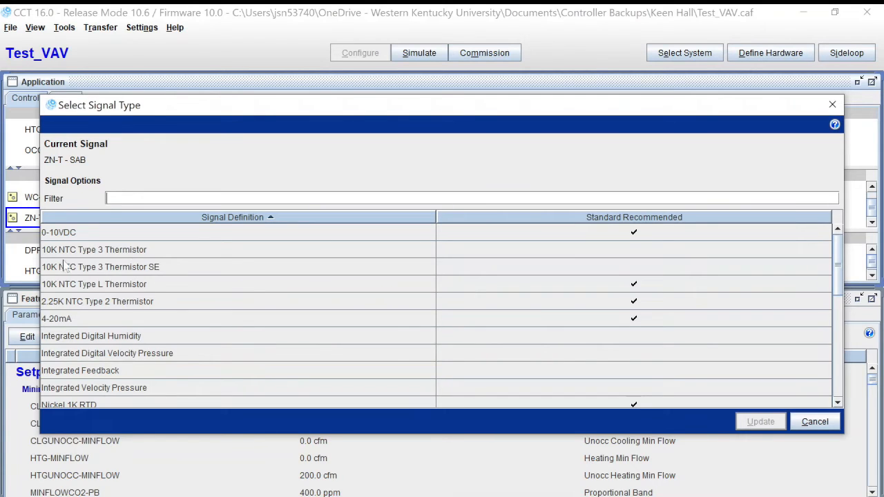
scroll(196, 302, "down", 6)
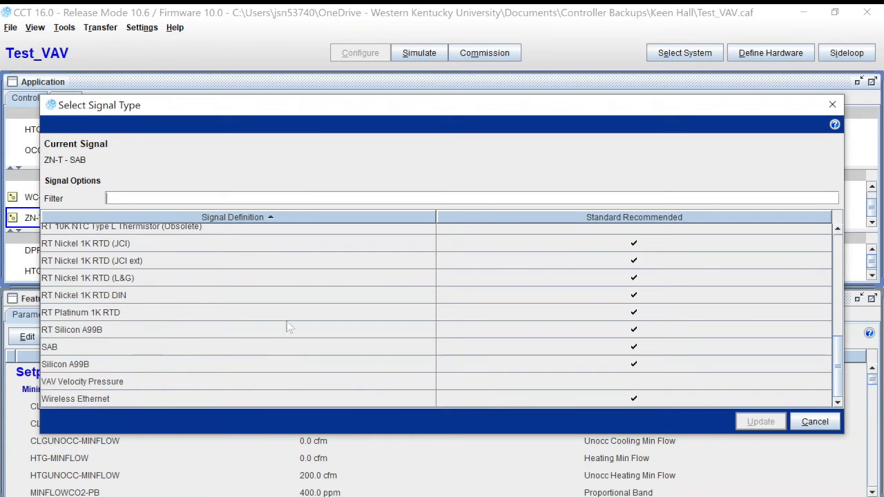
left_click(815, 422)
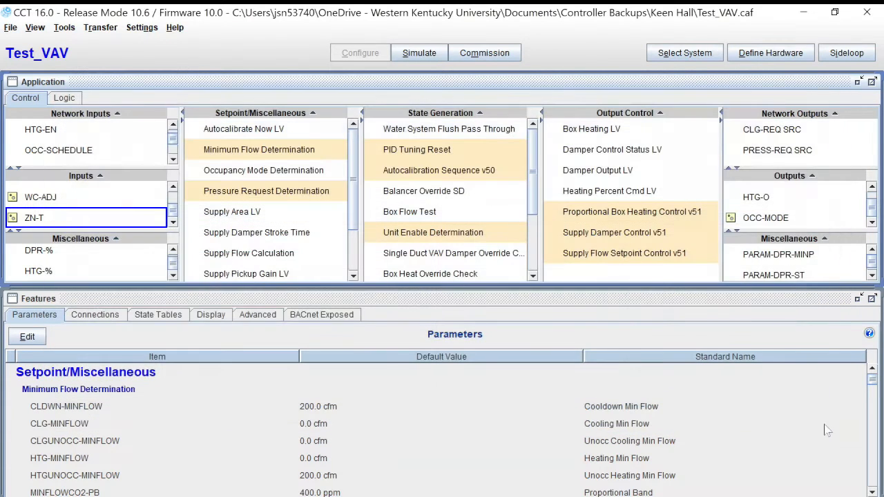
- Check the signal types assigned to the DPR-O and HTG-O outputs
scroll(790, 194, "up", 1)
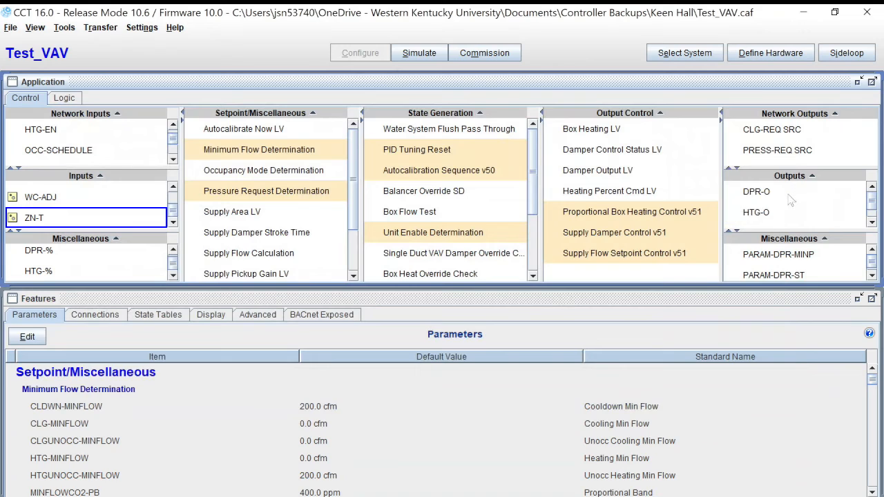
scroll(770, 211, "down", 1)
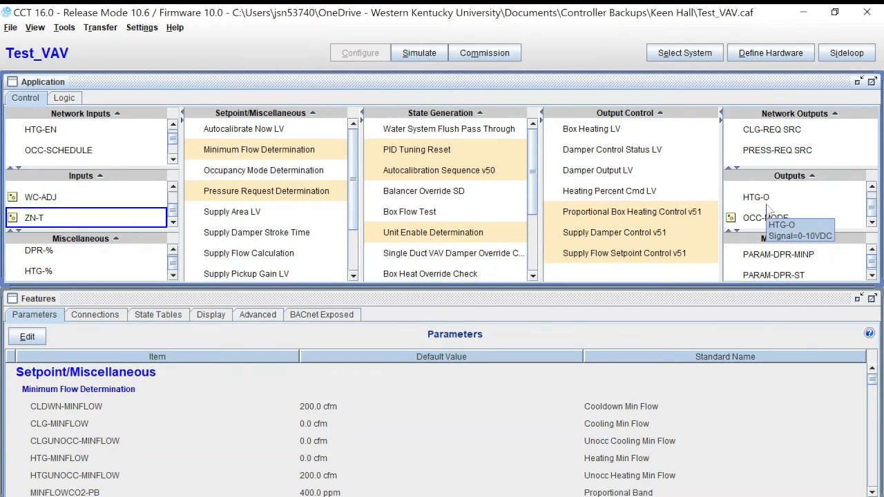
scroll(767, 211, "up", 1)
mouse_move(792, 198)
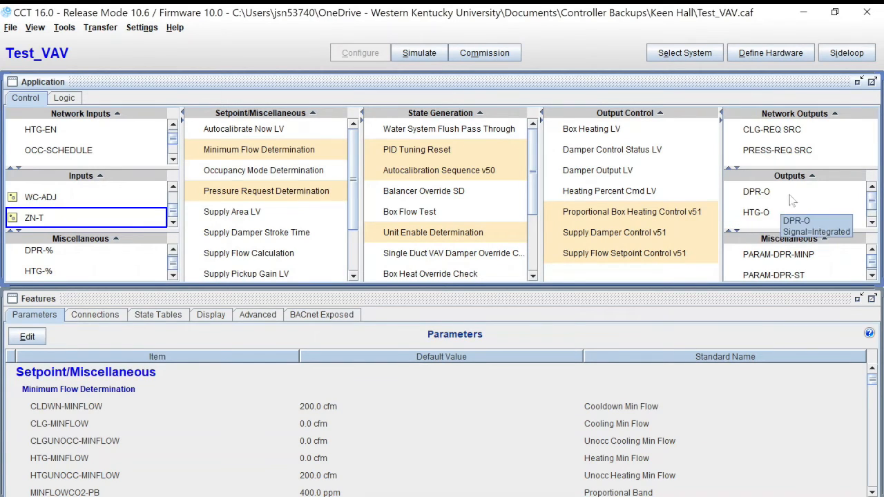
scroll(774, 206, "down", 1)
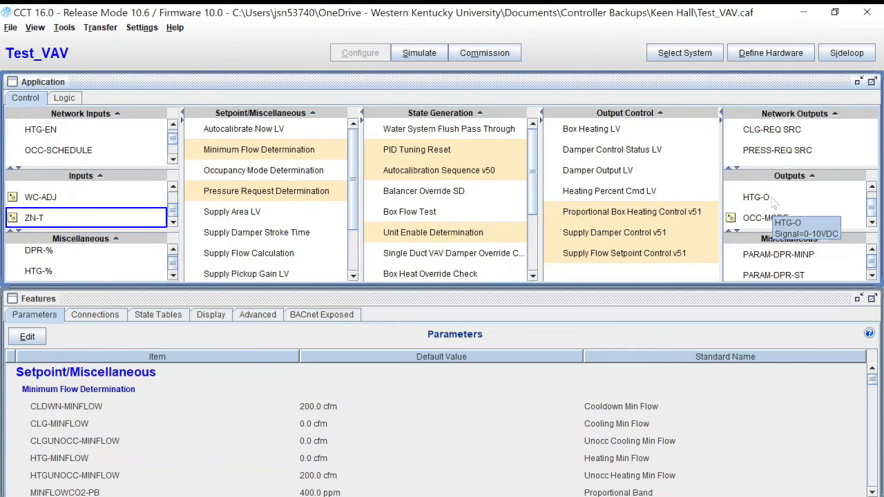
scroll(777, 200, "up", 1)
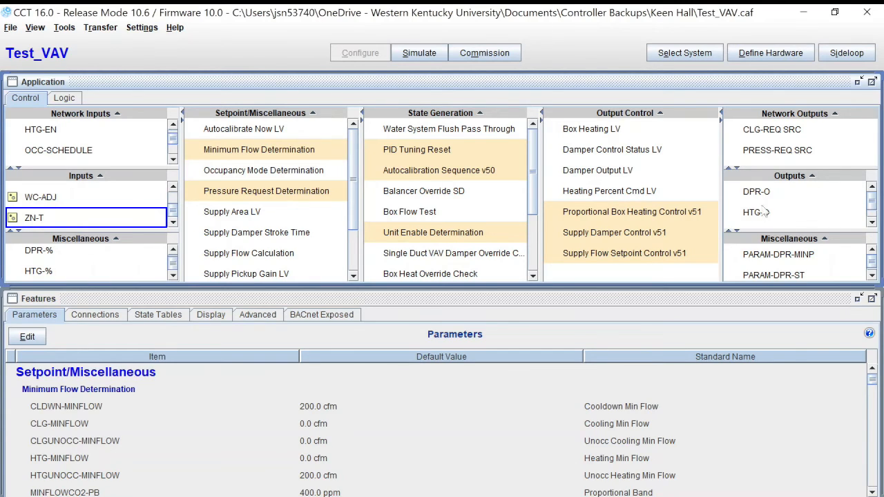
mouse_move(757, 199)
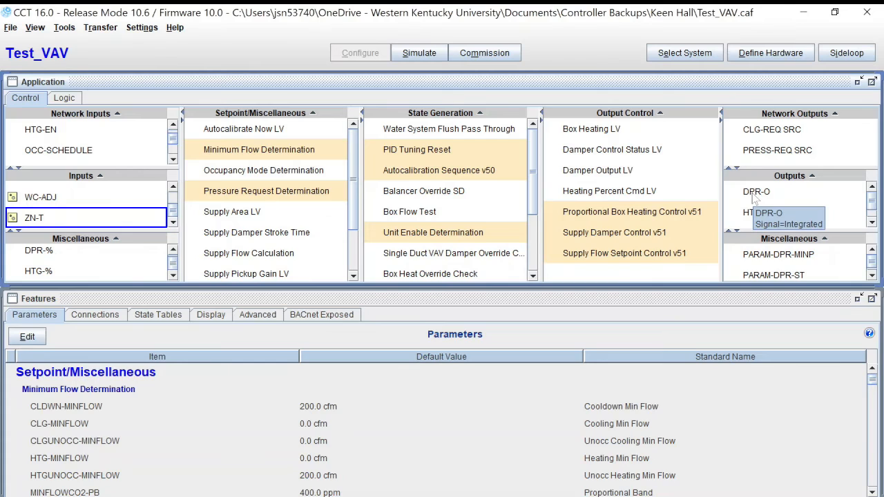
- Inspect the details of the DPR-O damper output and its polarity choices, leaving its settings unchanged
left_click(756, 197)
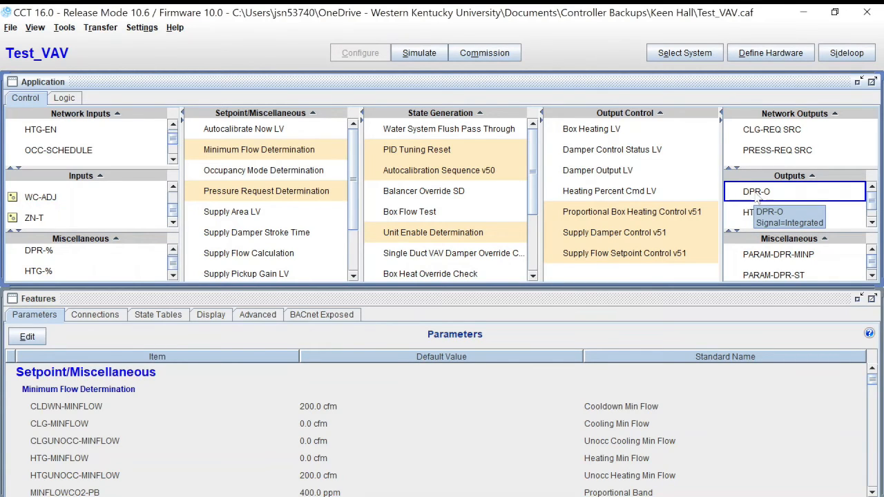
double_click(754, 196)
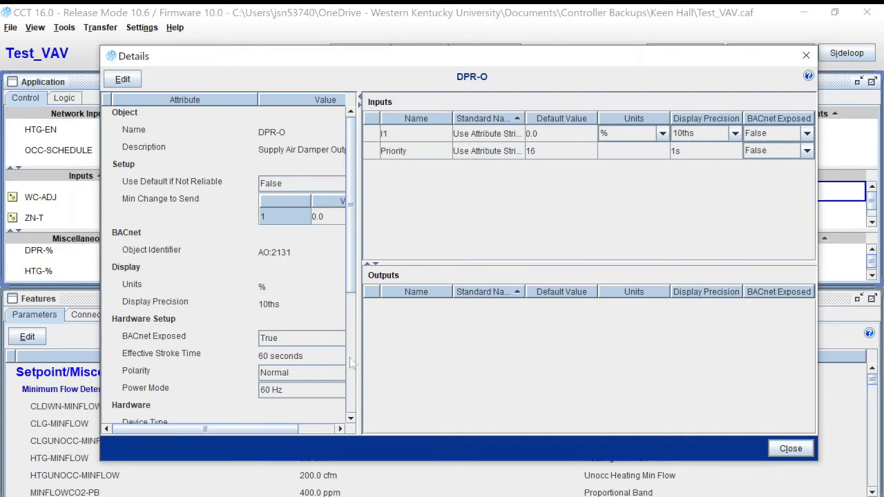
left_click_drag(353, 339, 459, 338)
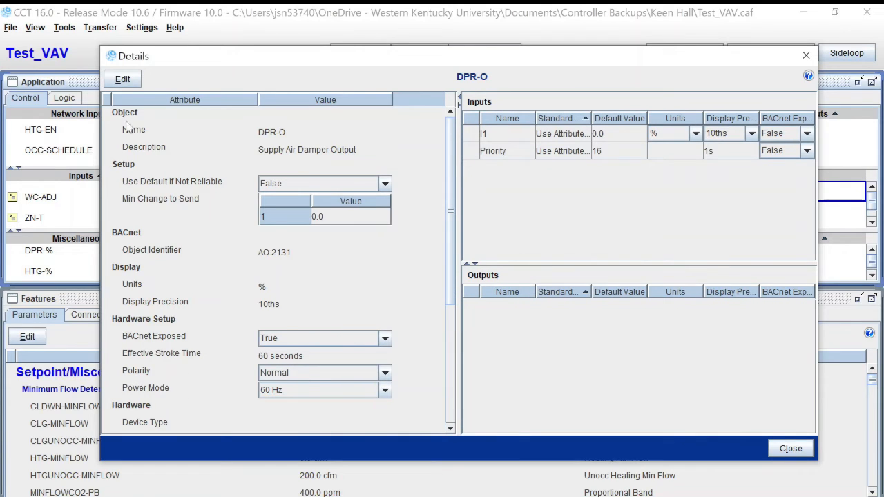
left_click(122, 81)
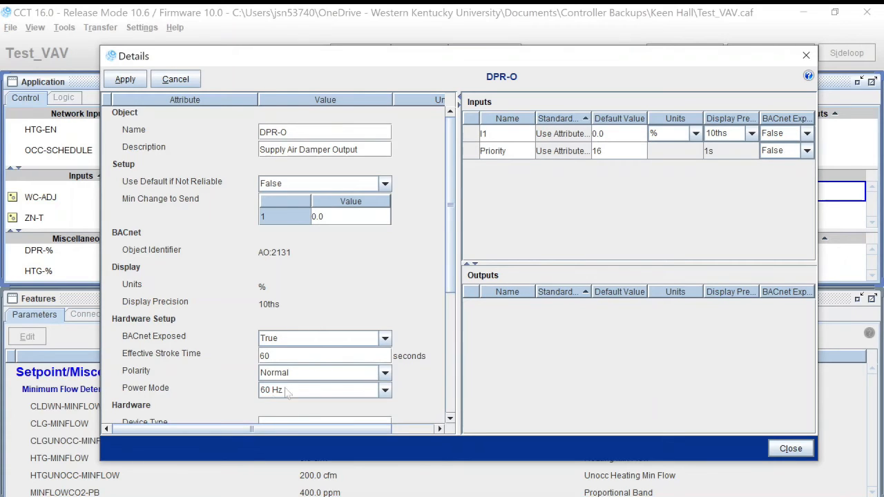
left_click(388, 373)
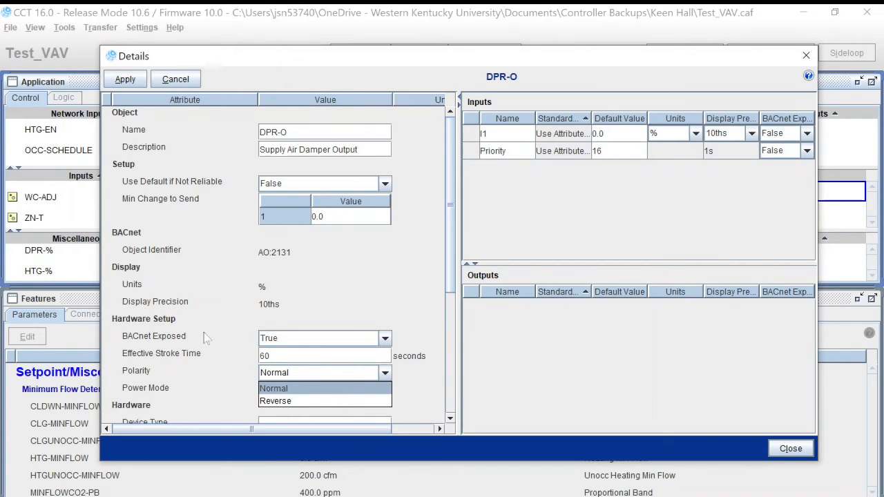
left_click(162, 83)
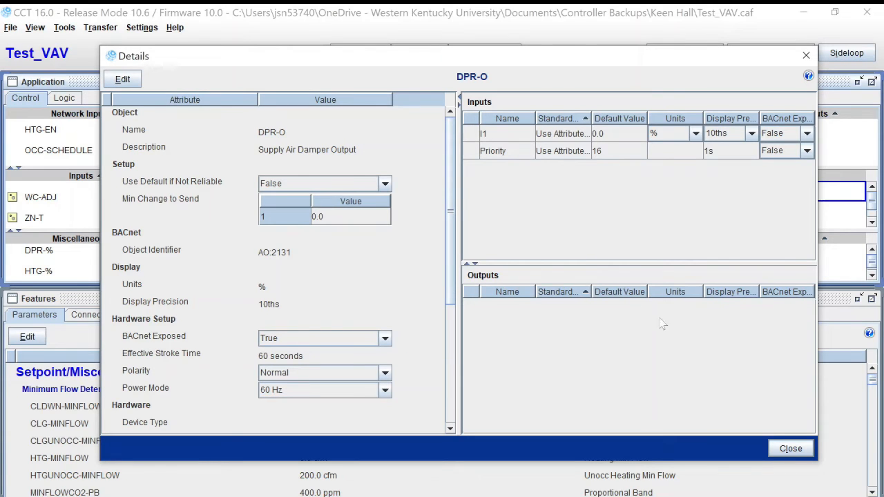
left_click(792, 449)
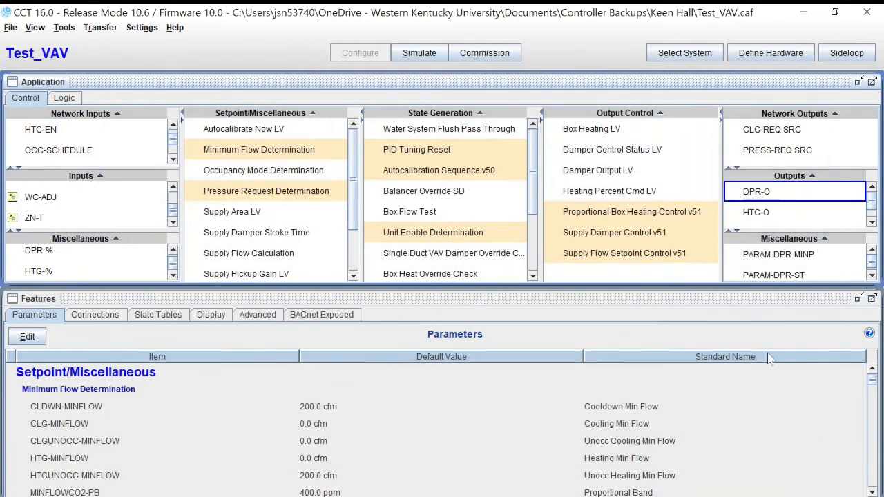
- Open the details of the HTG-O heating output and look through its hardware setup and other attributes
left_click(758, 215)
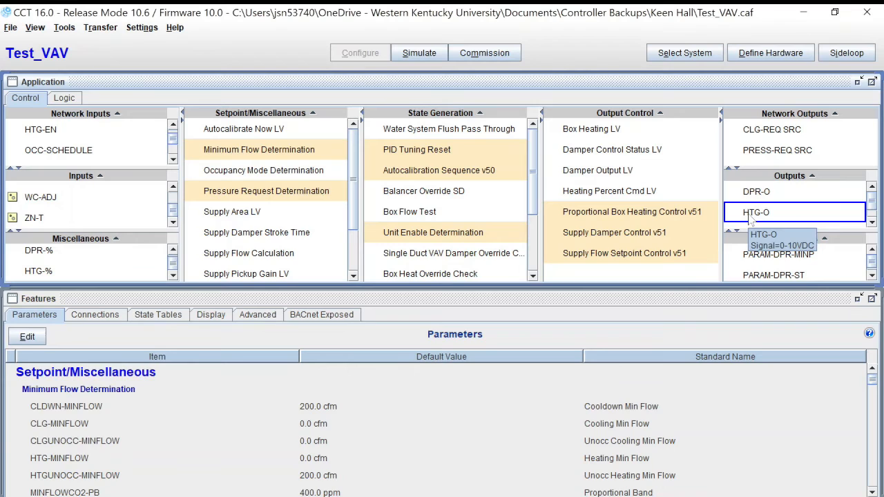
right_click(751, 216)
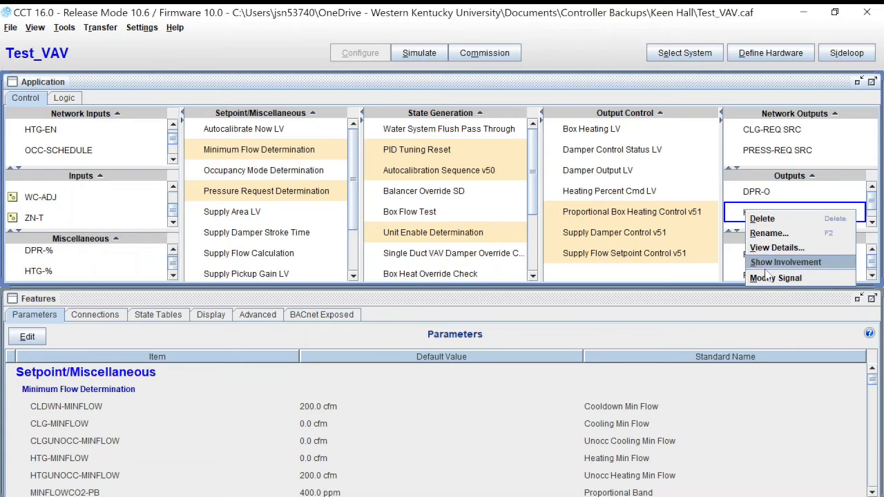
left_click(777, 247)
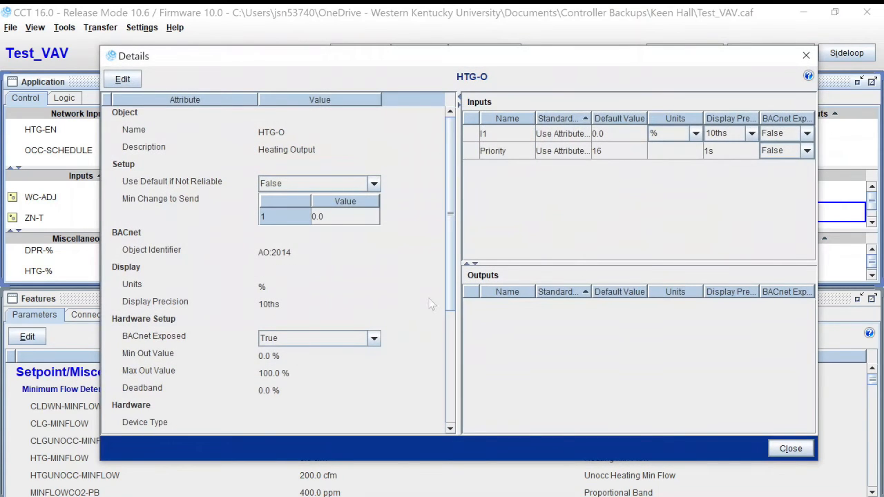
scroll(349, 345, "down", 5)
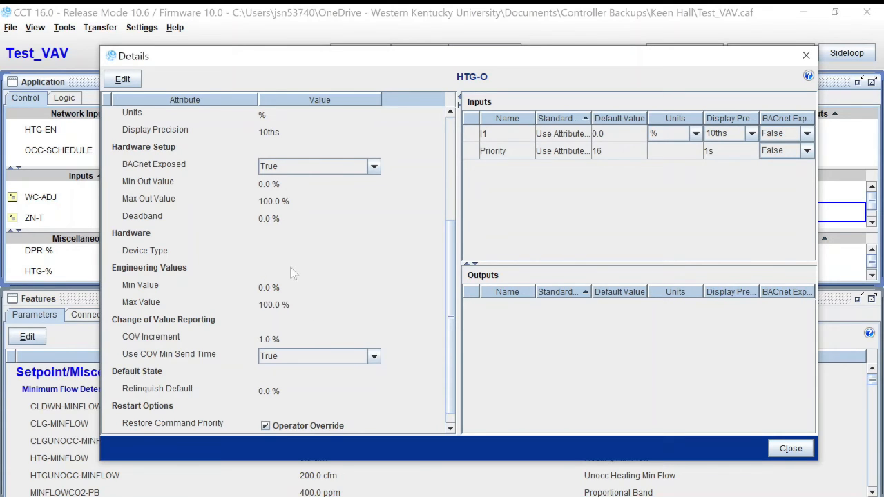
scroll(295, 293, "down", 1)
scroll(295, 294, "up", 3)
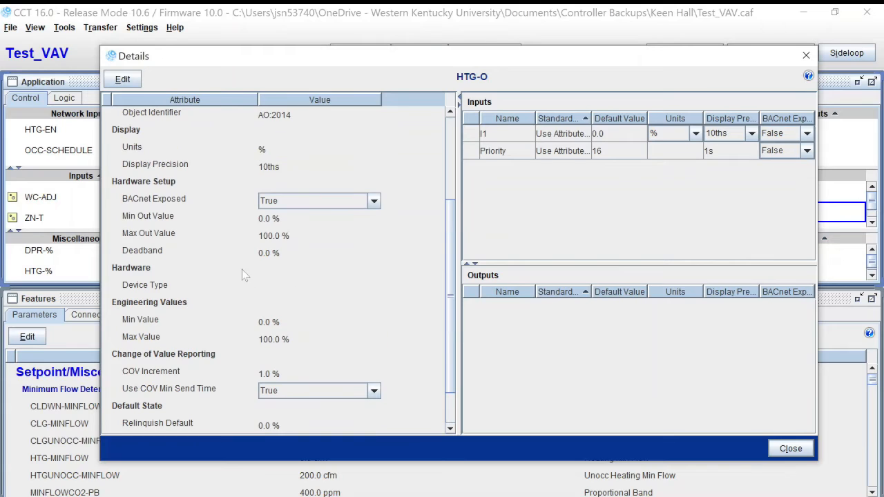
scroll(240, 276, "up", 7)
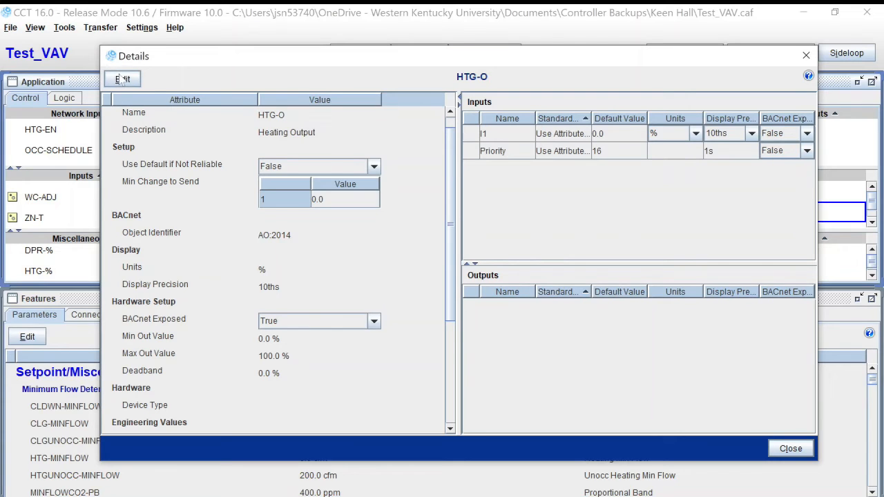
- Reverse the HTG-O output range by setting Min Out Value to 100% and Max Out Value to 0%, then apply and close its details
left_click(123, 79)
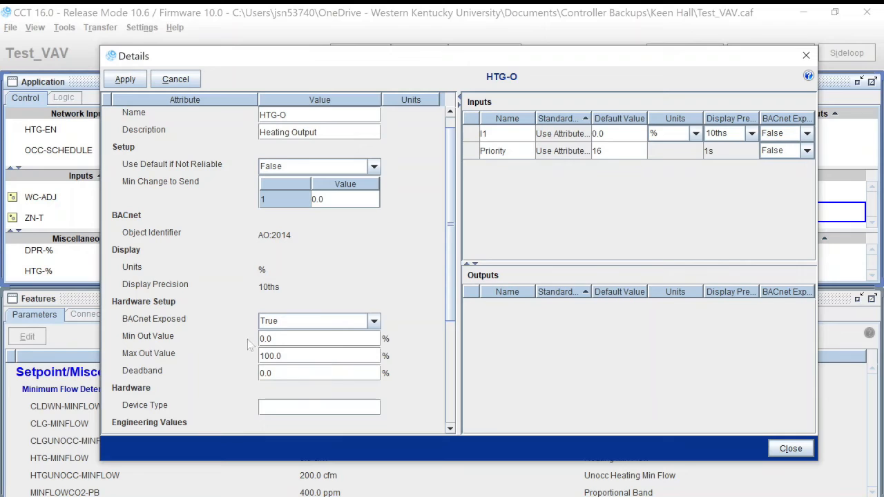
left_click(283, 338)
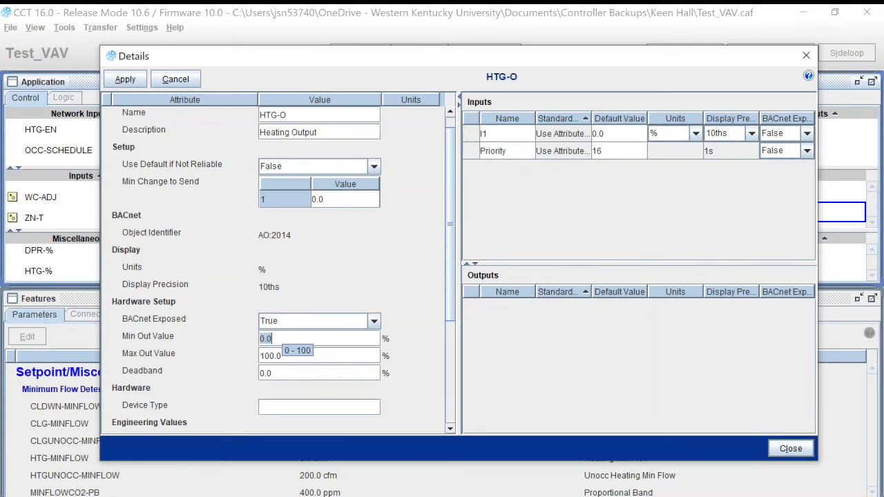
type("100")
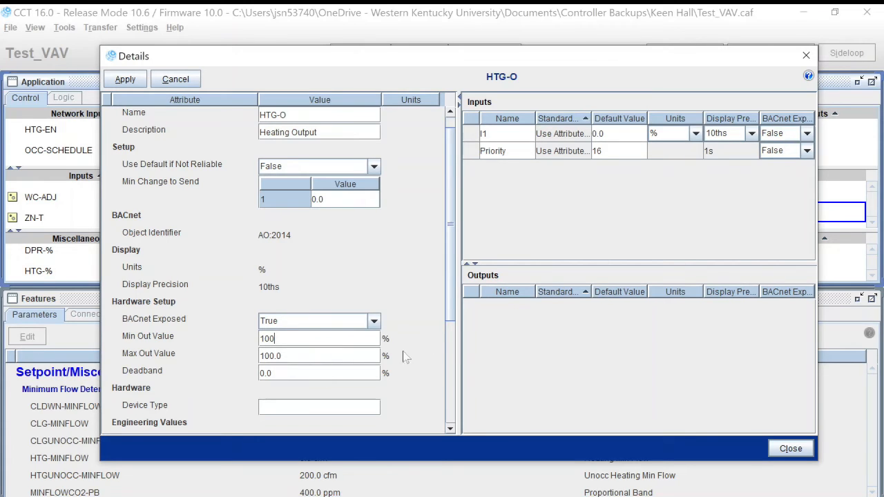
left_click(337, 356)
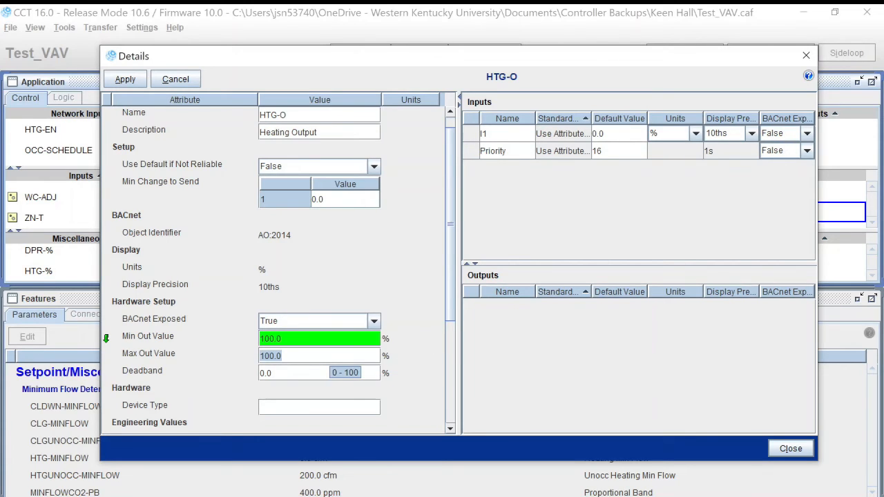
type("0")
left_click(123, 80)
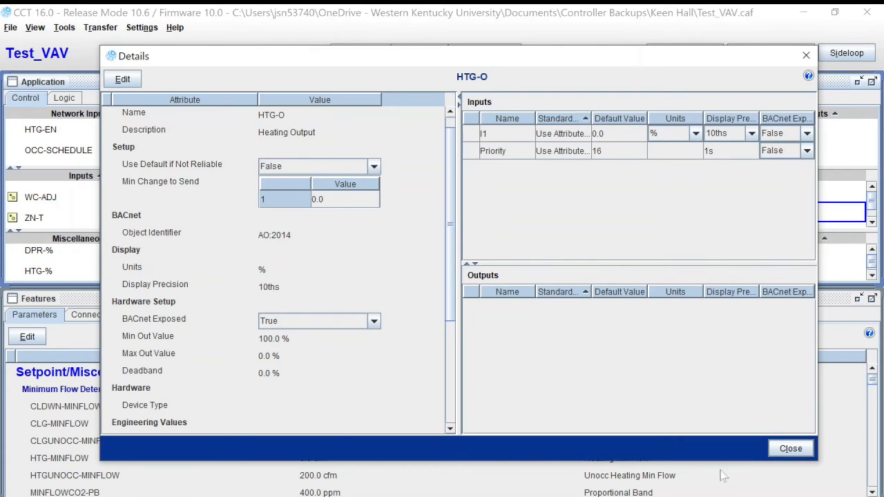
left_click(788, 451)
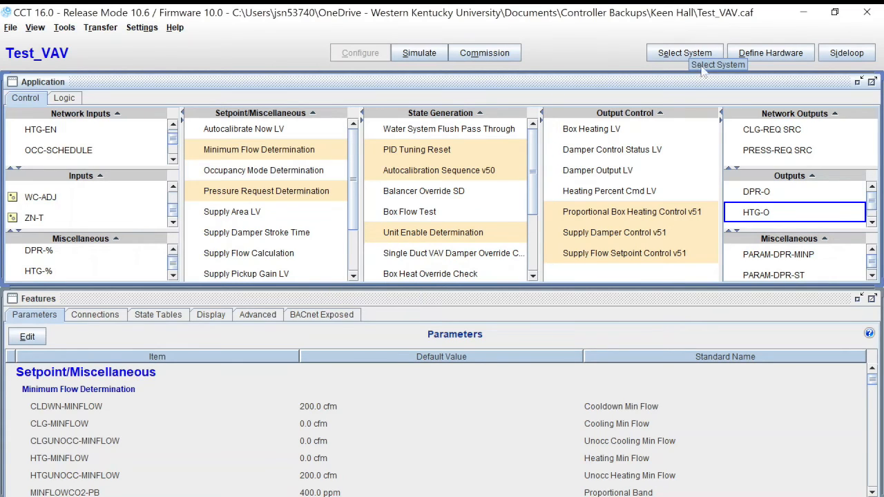
- Review the hardware definition's controller selection, point assignments, network settings, packages, default controllers and N2 mapping, leaving them unchanged
left_click(763, 56)
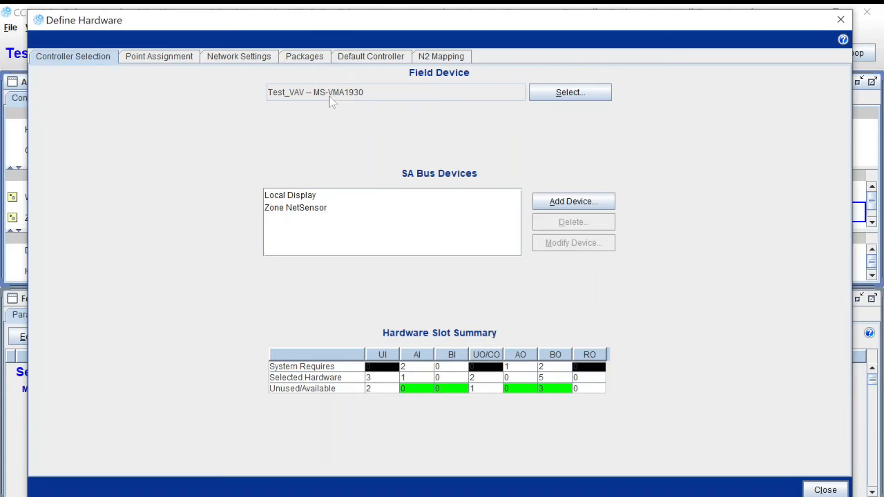
left_click(157, 57)
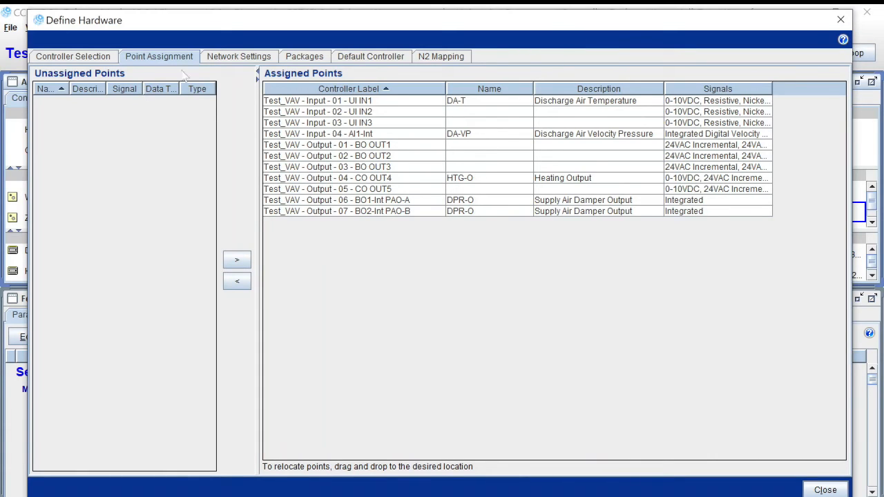
left_click(216, 58)
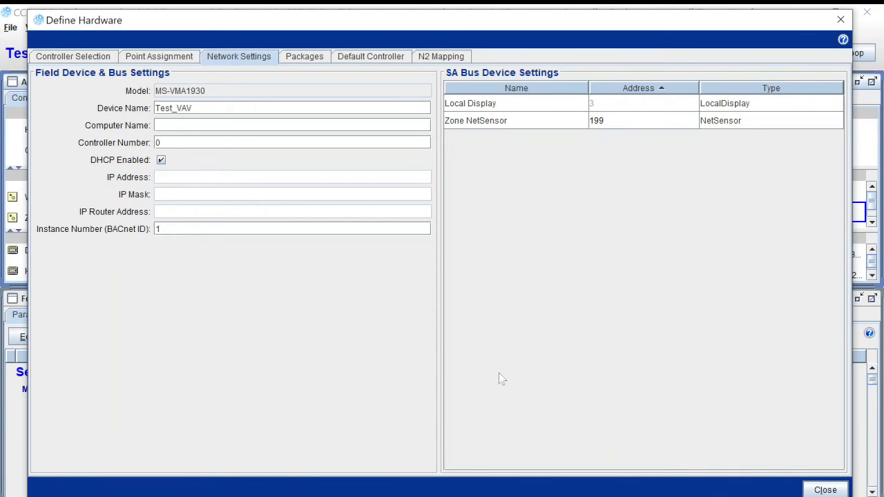
left_click(308, 61)
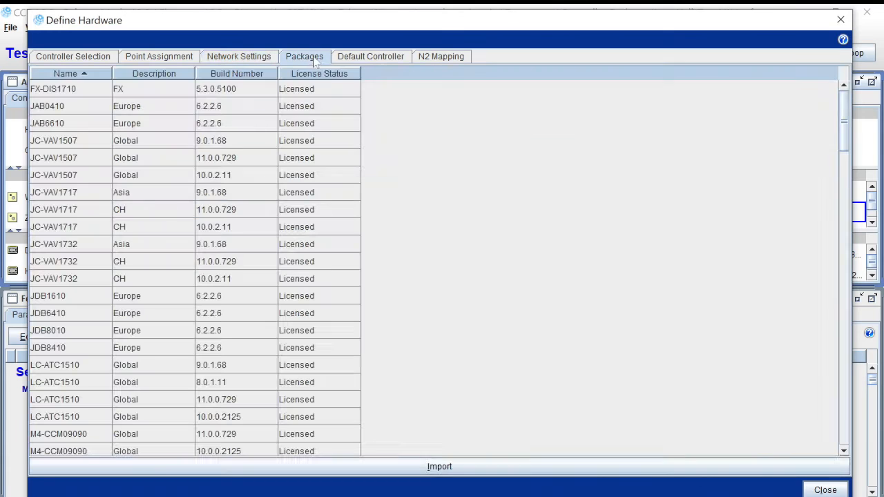
left_click(359, 61)
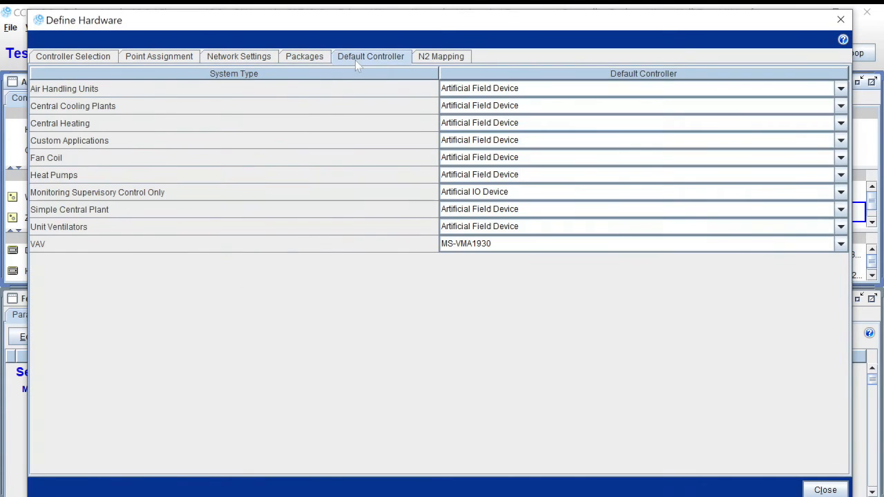
left_click(442, 59)
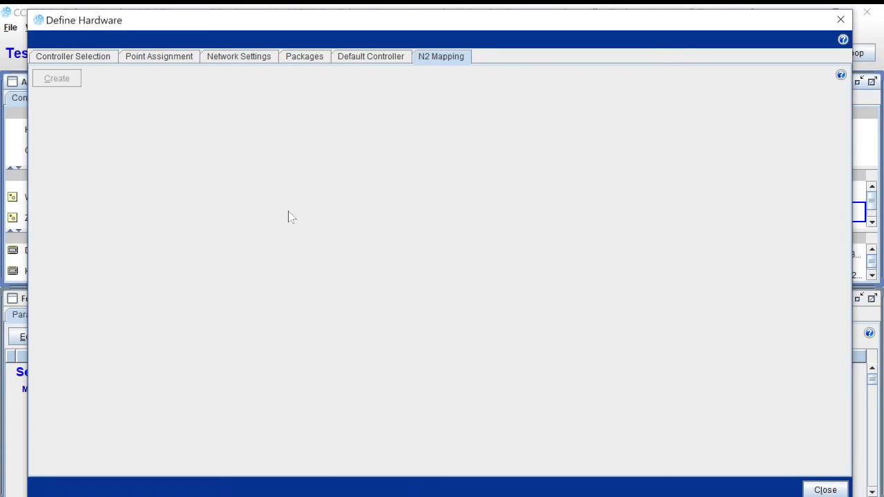
left_click(823, 490)
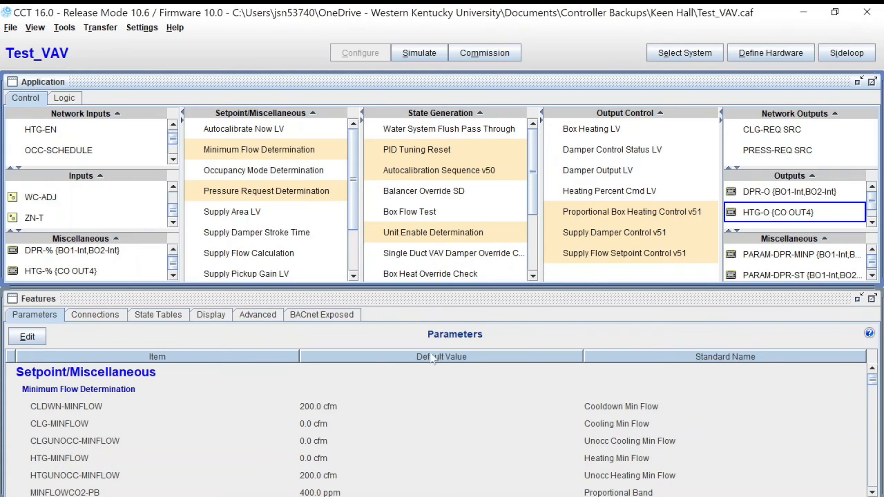
- Look through the application's default parameters, from minimum flow determination to the state generation values
scroll(428, 474, "down", 1)
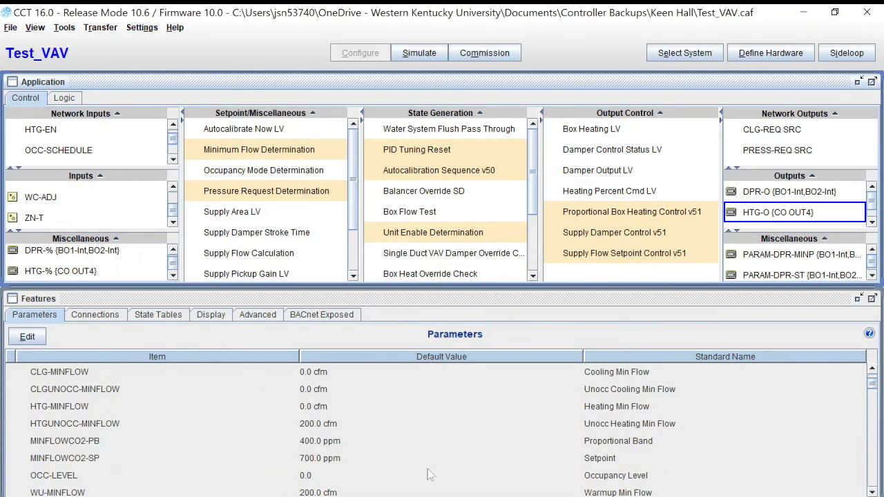
scroll(413, 438, "down", 2)
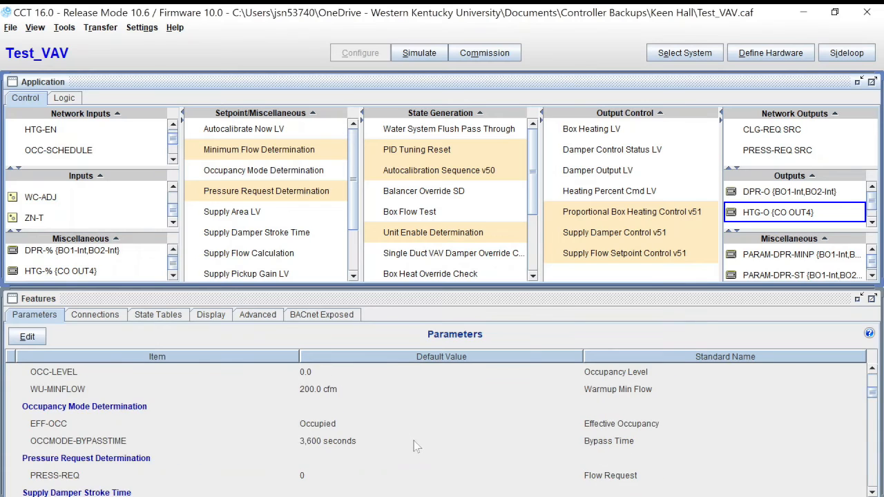
scroll(414, 445, "down", 1)
scroll(414, 453, "down", 2)
scroll(413, 457, "down", 3)
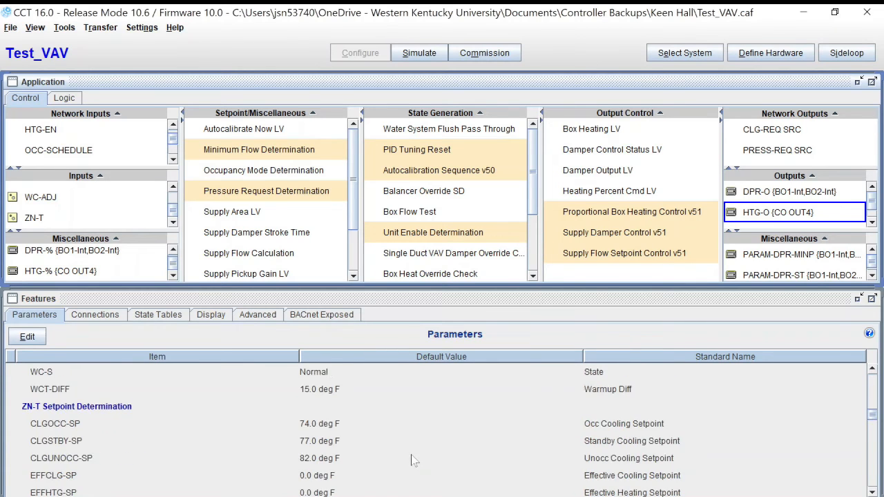
scroll(410, 462, "down", 2)
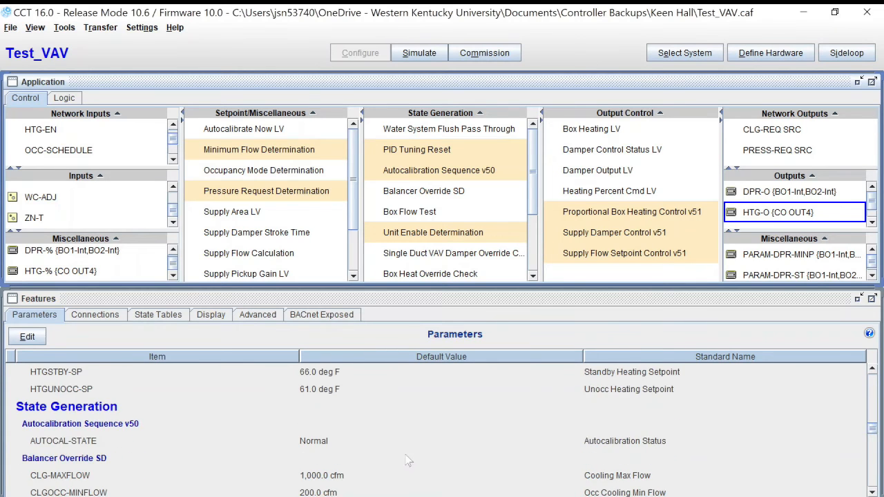
scroll(407, 461, "down", 3)
scroll(407, 456, "up", 6)
scroll(409, 442, "up", 8)
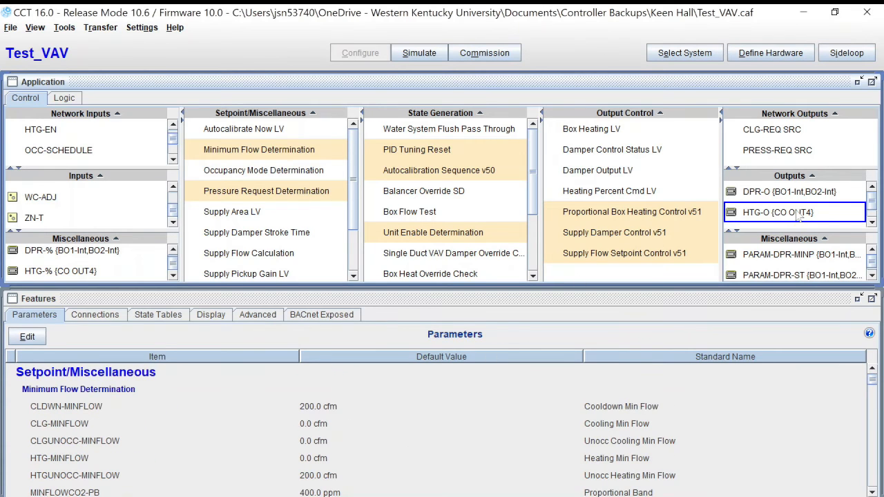
- Show the involvement of the HTG-O output across the application and view its connections
right_click(758, 217)
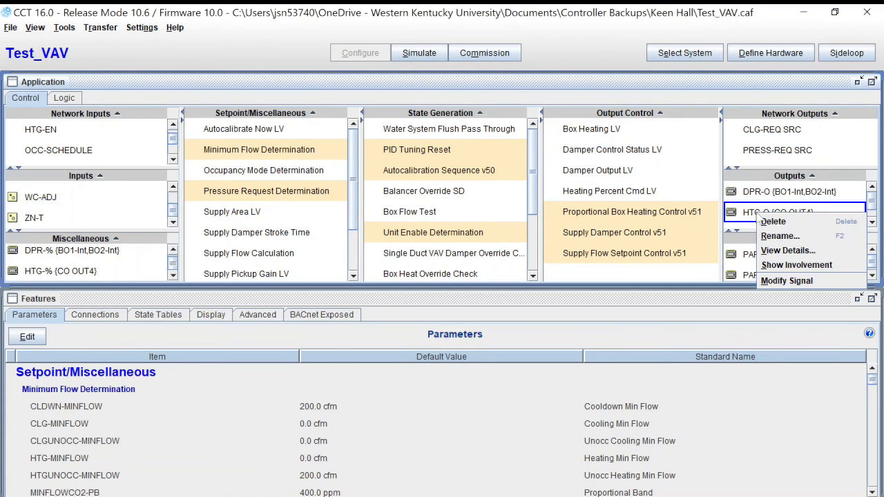
left_click(791, 265)
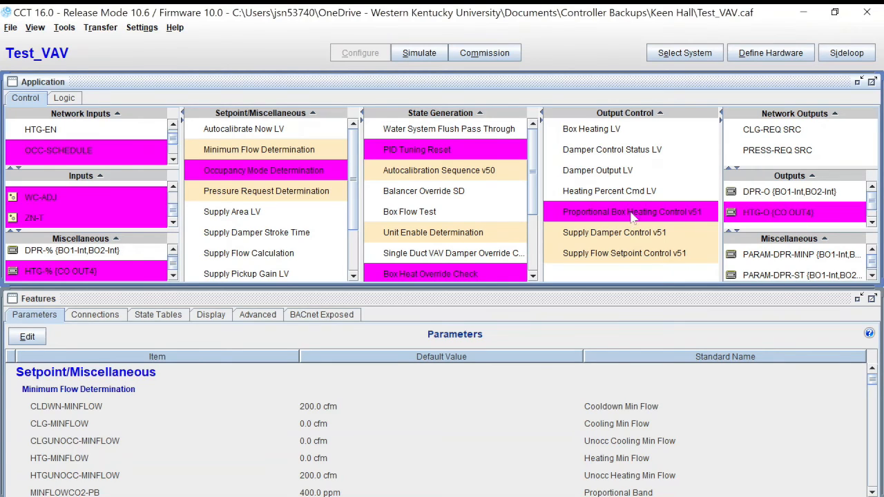
left_click(96, 316)
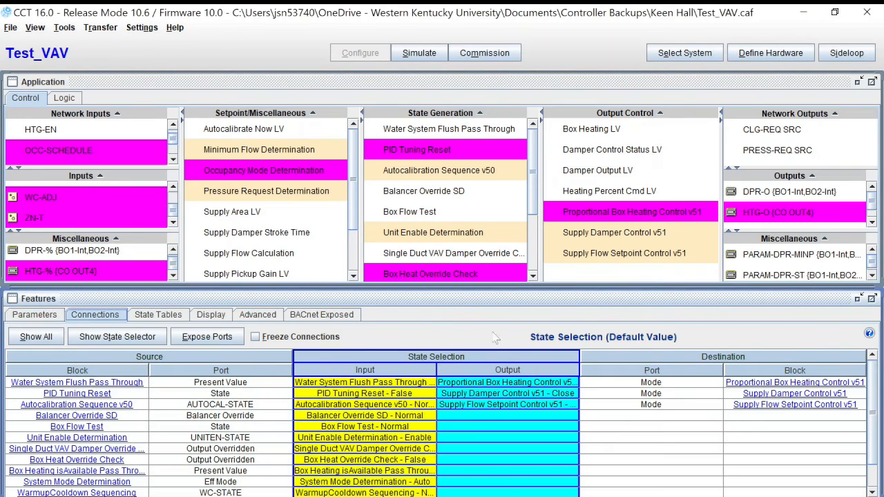
left_click(766, 216)
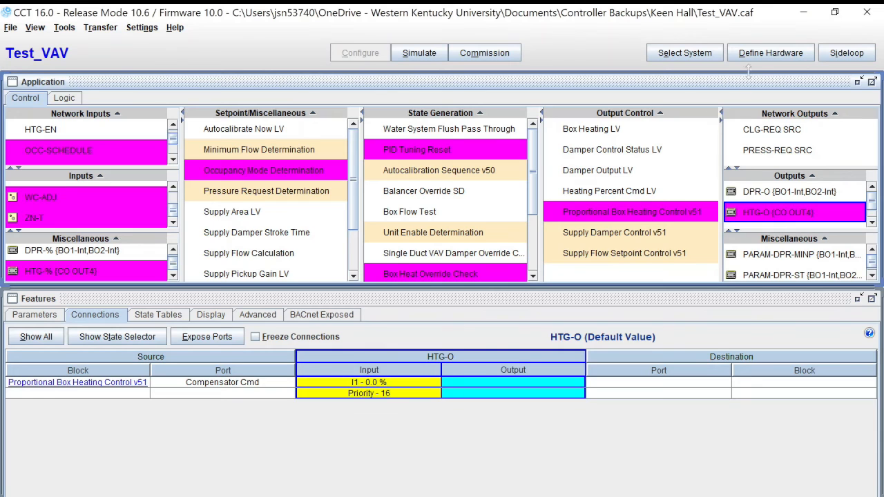
- Relocate the HTG-O heating output from CO OUT4 to CO OUT5 in the hardware definition's point assignments
left_click(767, 53)
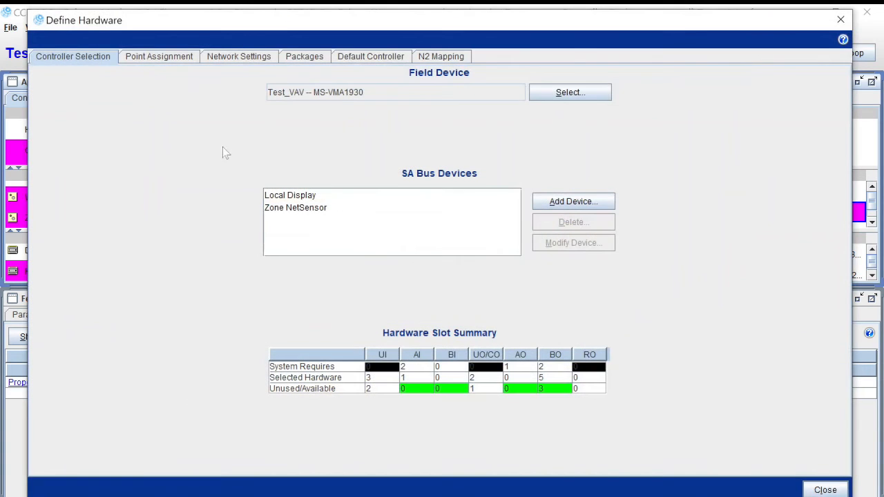
left_click(169, 59)
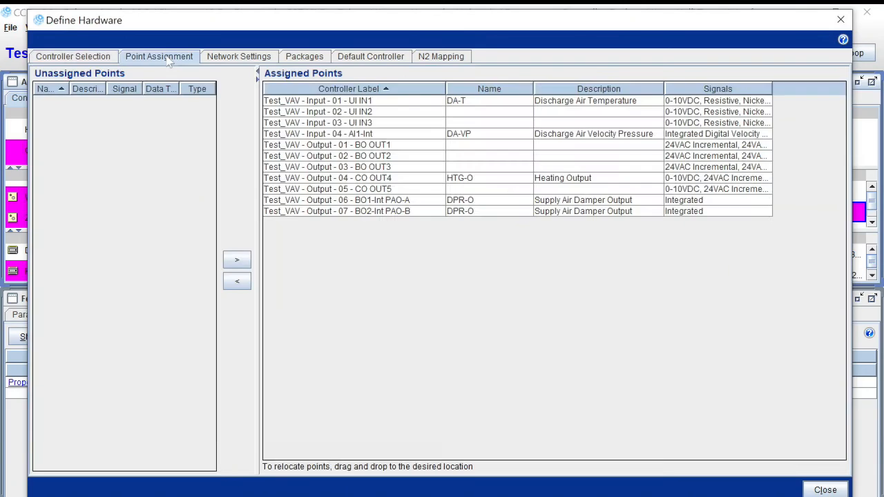
left_click(464, 178)
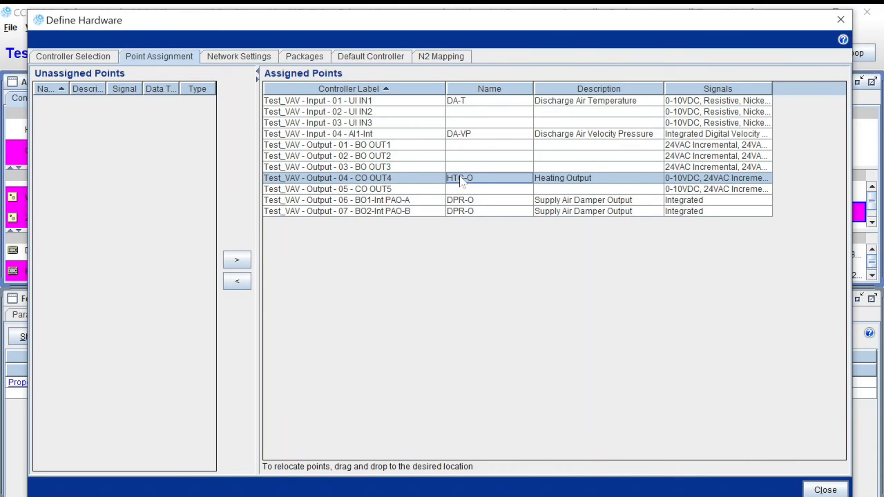
left_click_drag(456, 180, 464, 191)
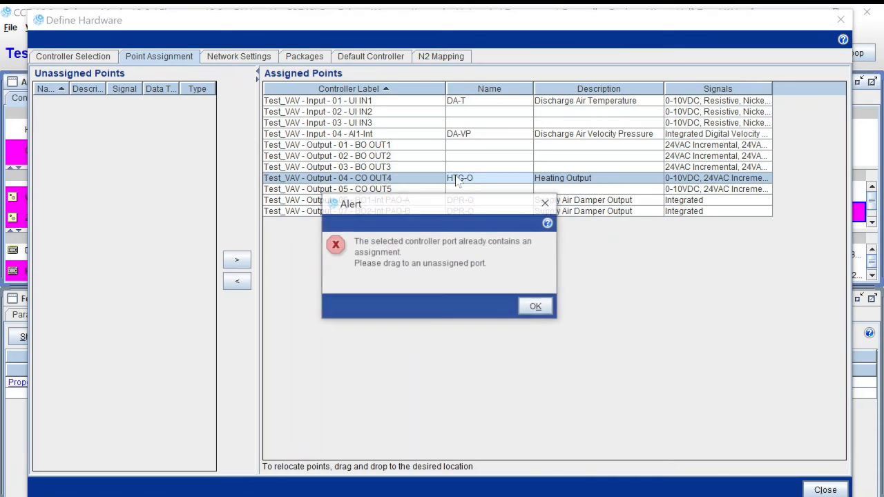
left_click(537, 308)
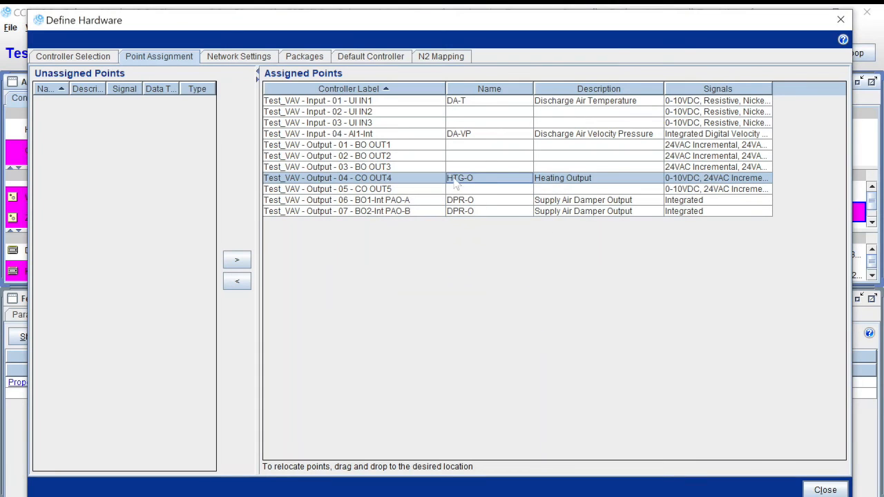
left_click_drag(456, 185, 453, 183)
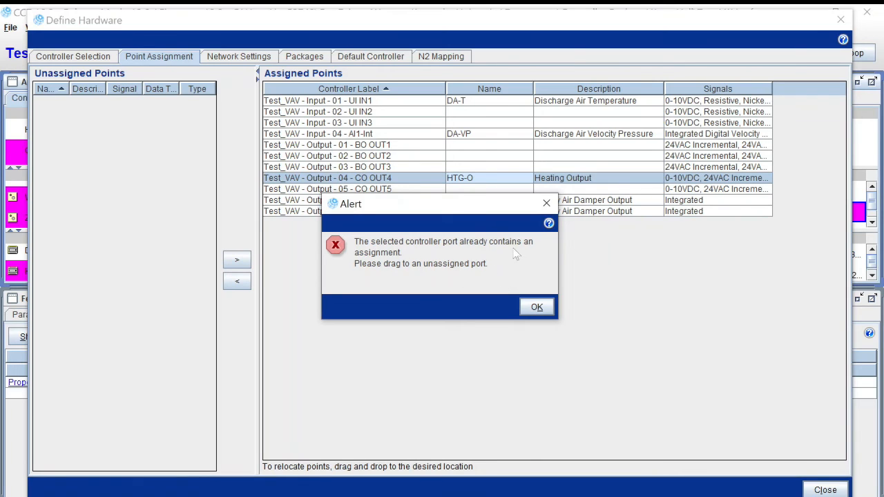
left_click(537, 308)
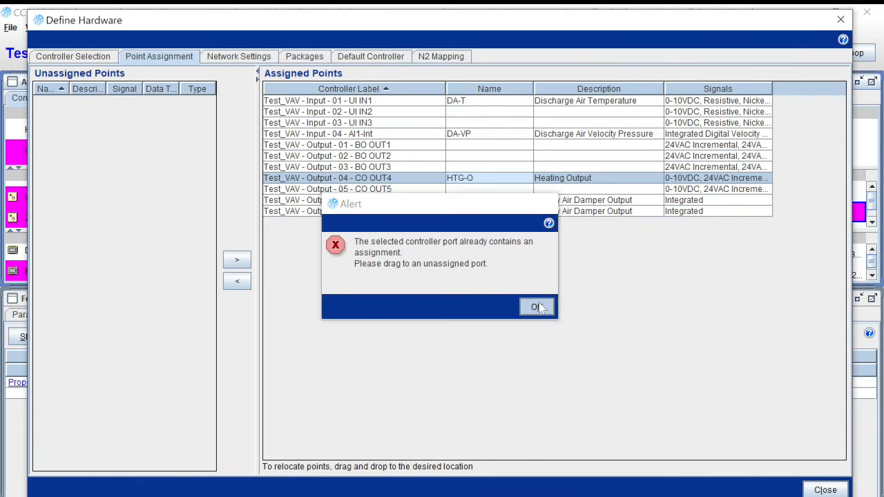
left_click_drag(469, 182, 470, 199)
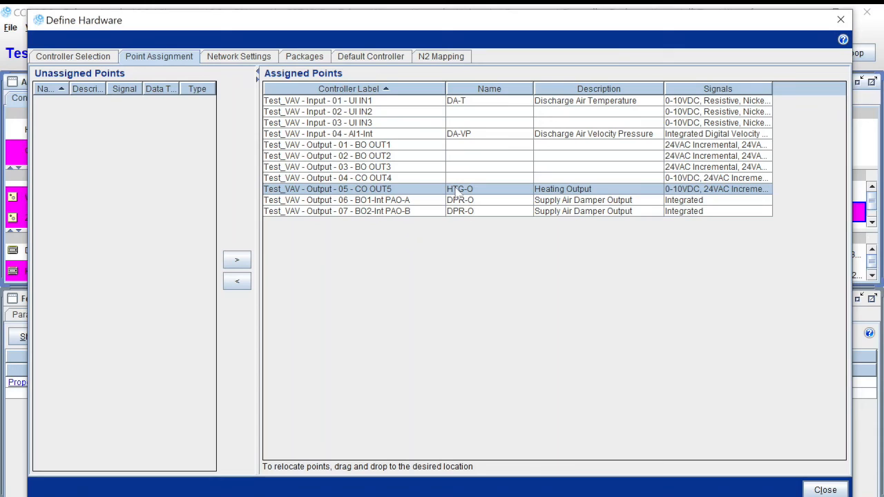
- Move HTG-O back to CO OUT4, try relocating DA-T from UI IN1 to UI IN2, and close the hardware definition
left_click_drag(457, 186, 458, 177)
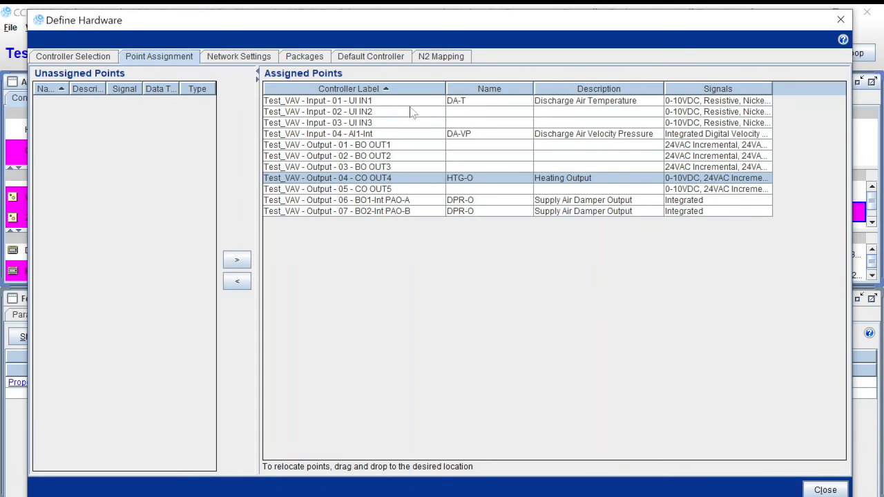
left_click_drag(453, 102, 452, 115)
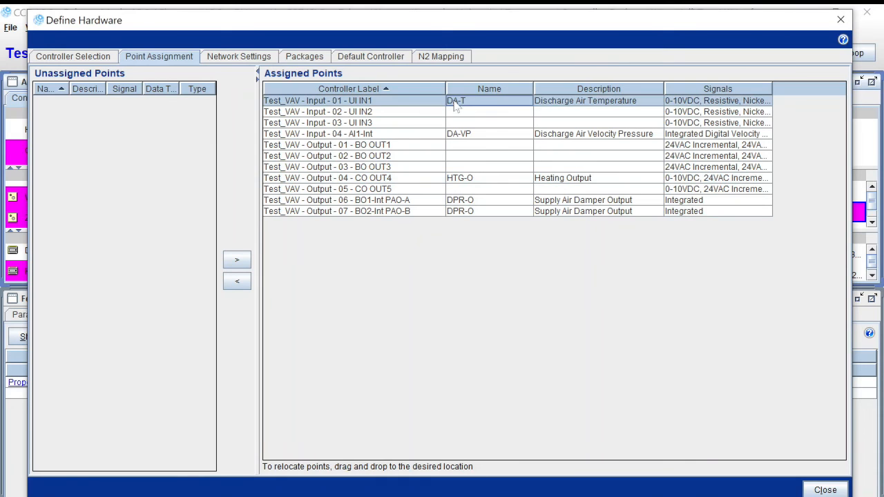
mouse_move(453, 104)
left_mouse_down()
mouse_move(455, 116)
mouse_move(457, 105)
left_mouse_up()
left_click(825, 490)
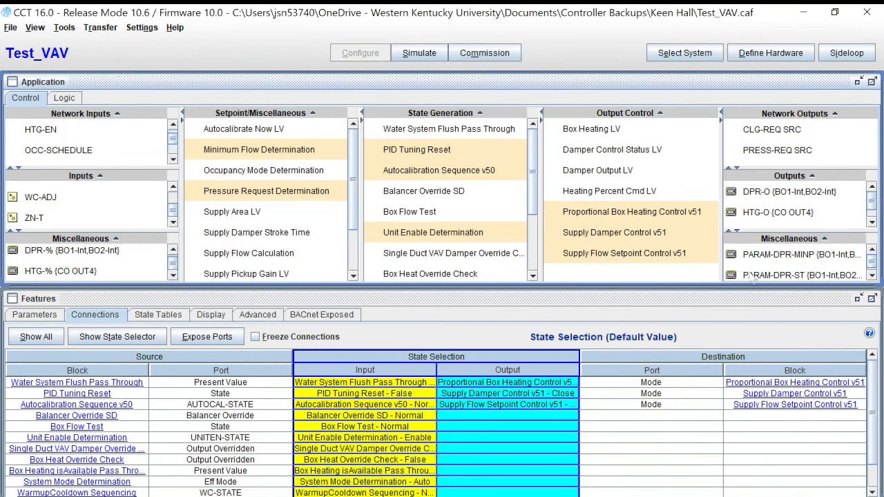
- Show the involvement of the HTG-O output and open the logic of Proportional Box Heating Control v51
left_click(774, 212)
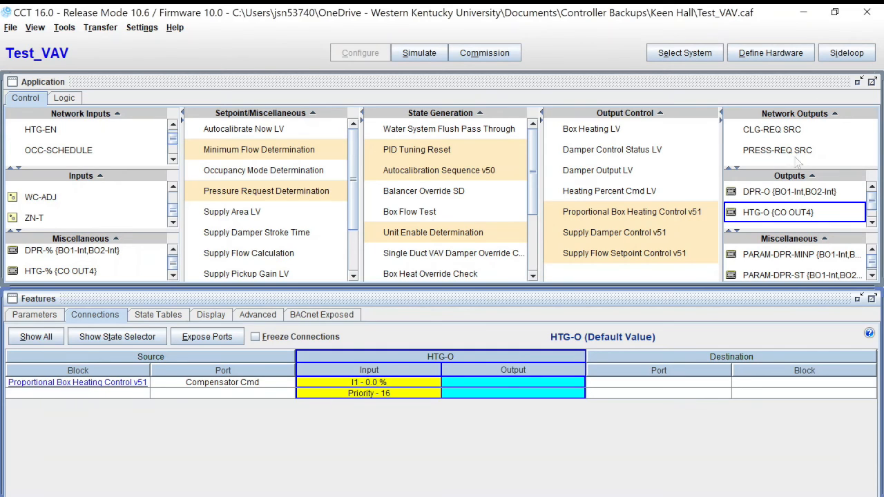
double_click(766, 210)
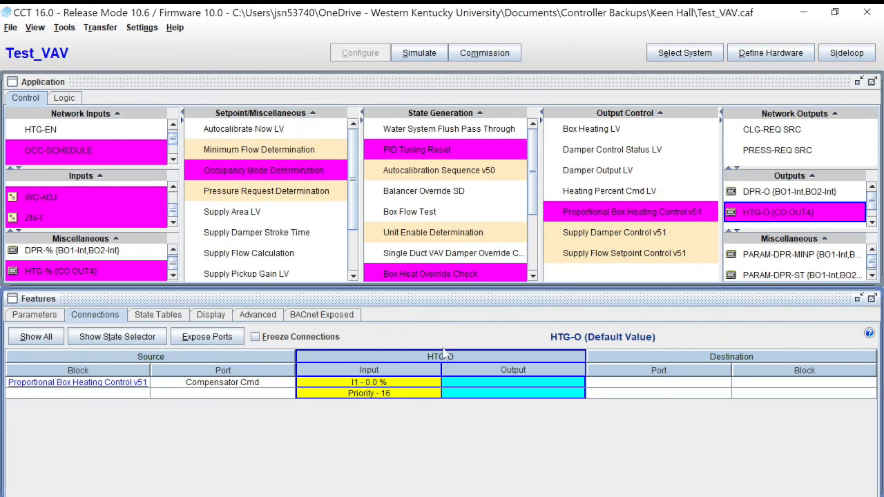
right_click(623, 217)
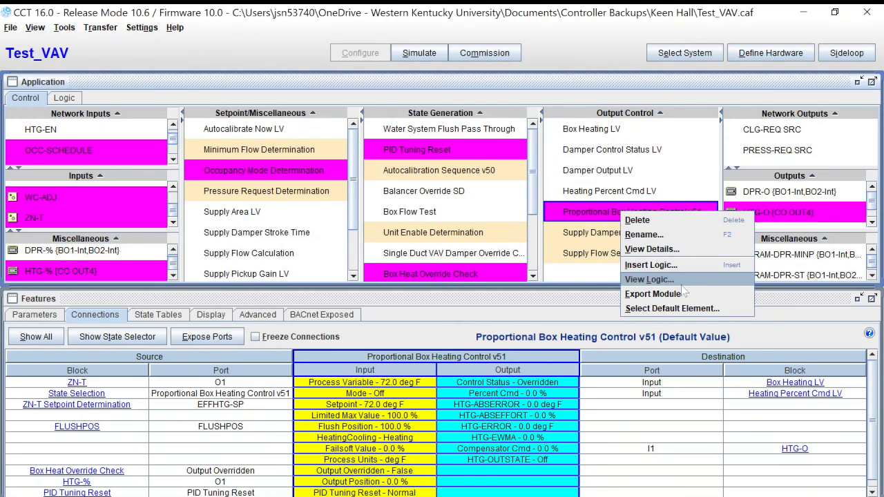
left_click(661, 279)
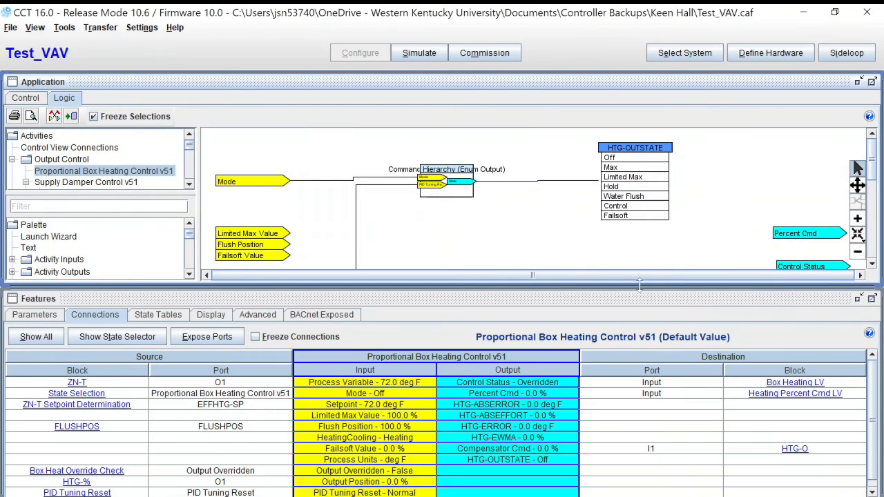
- Examine the Proportional Box Heating Control v51 logic diagram from its inputs to its outputs, enlarging the application view
scroll(552, 245, "down", 3)
scroll(555, 248, "down", 4)
scroll(559, 245, "up", 10)
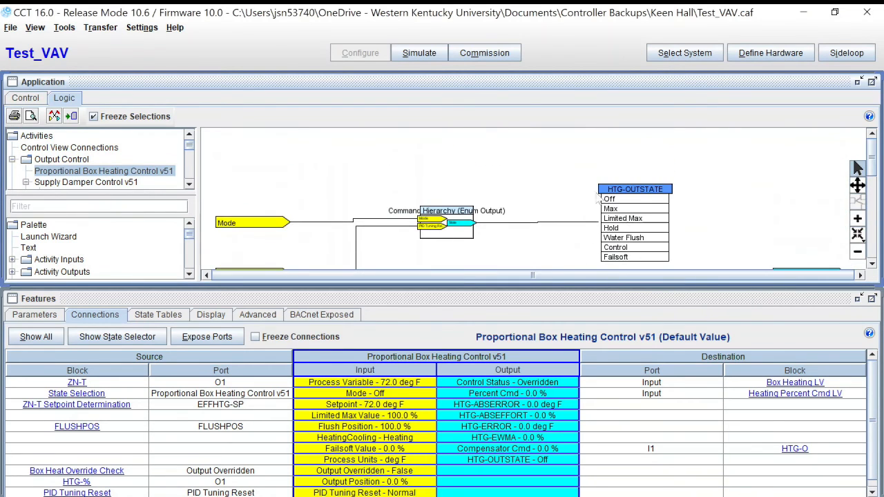
scroll(625, 207, "down", 5)
scroll(619, 229, "down", 5)
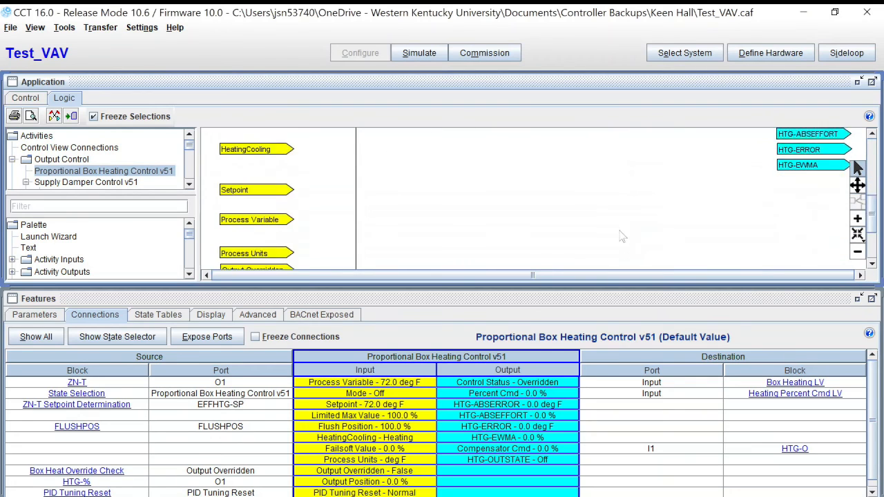
scroll(618, 229, "up", 9)
scroll(616, 230, "up", 4)
scroll(622, 221, "down", 6)
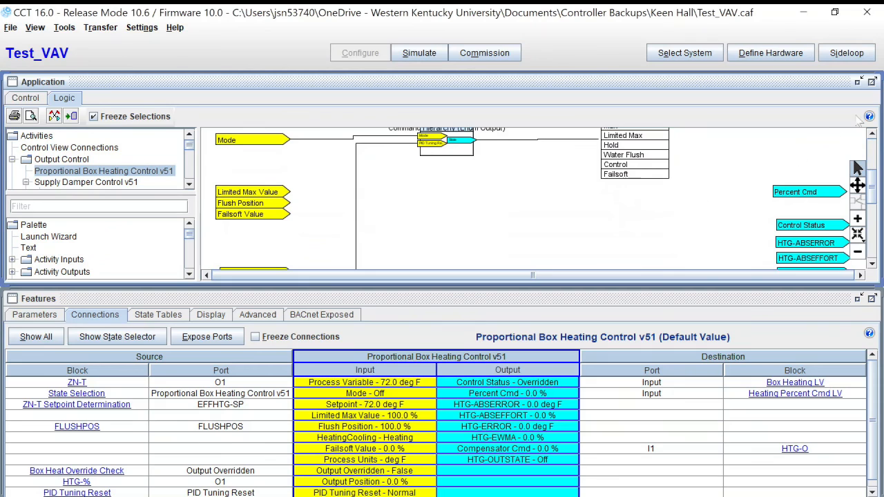
left_click(872, 82)
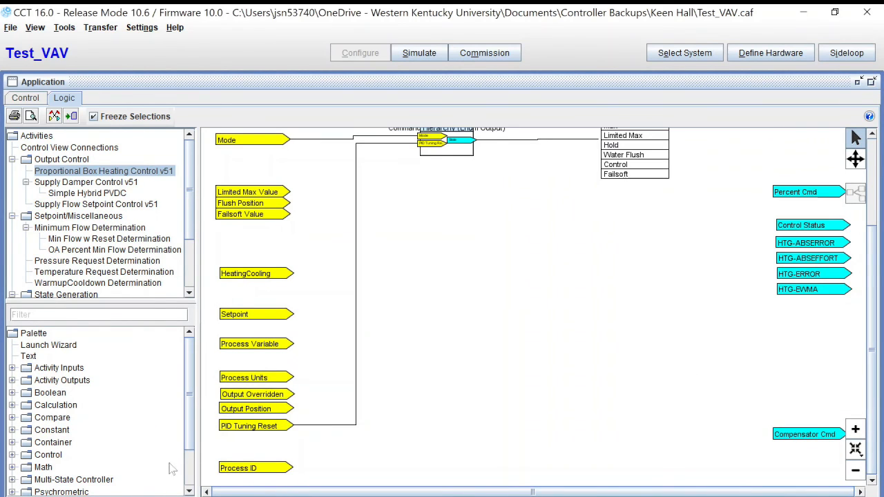
scroll(304, 270, "up", 3)
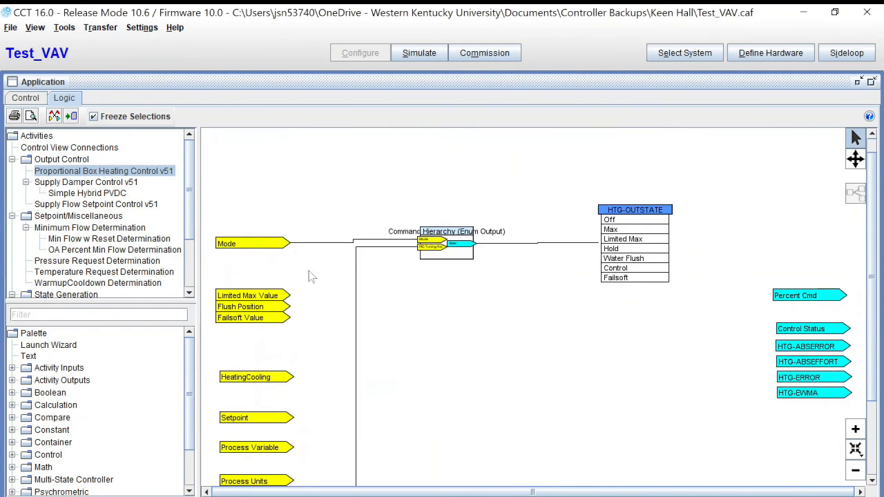
scroll(310, 276, "up", 1)
- Inspect the HTG-OUTSTATE block's states, then return to the control view and restore its normal size alongside the features
left_click(640, 239)
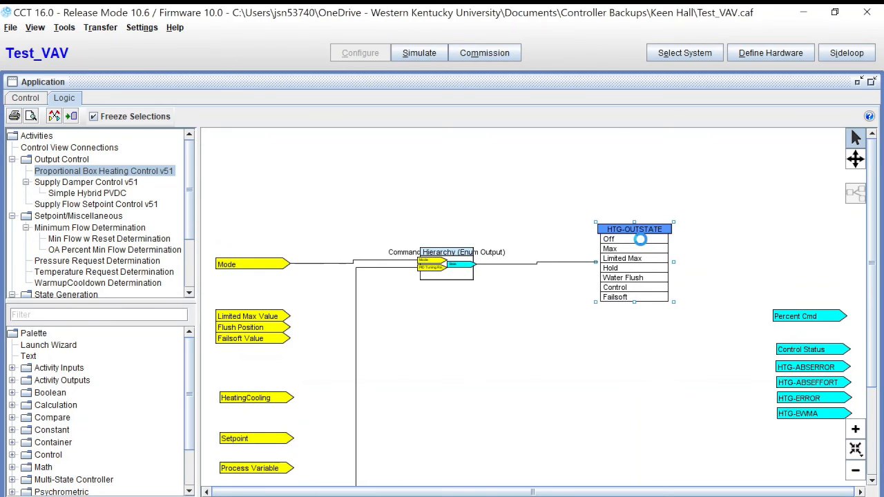
left_click_drag(639, 248, 640, 249)
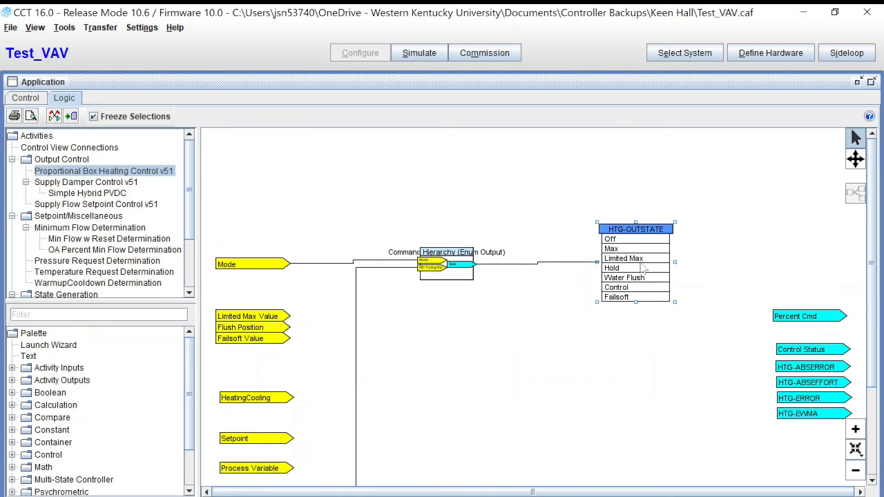
left_click(640, 264)
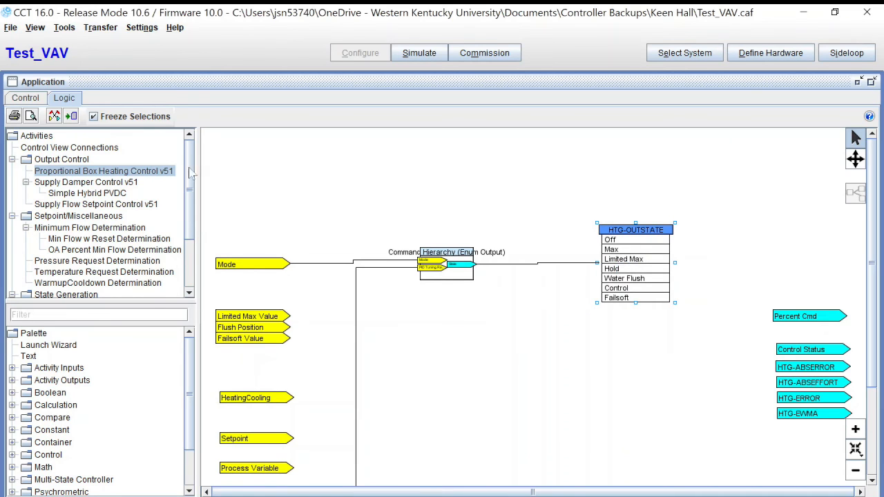
left_click(26, 101)
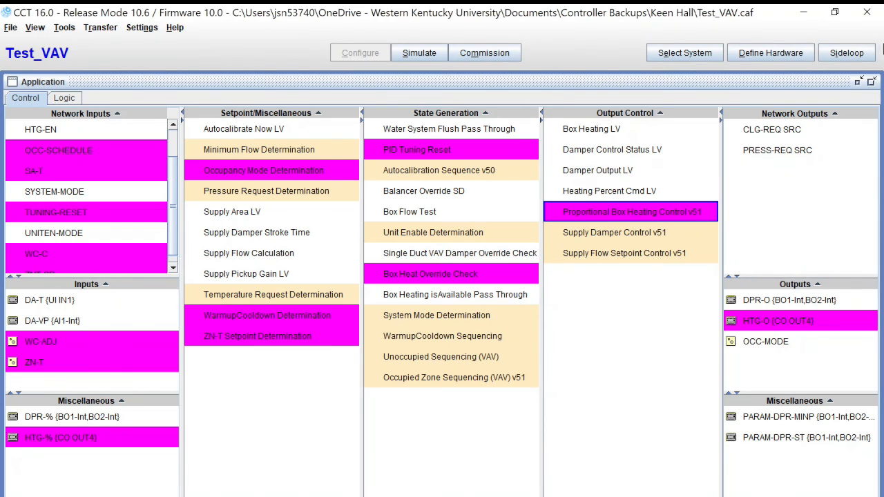
left_click(872, 83)
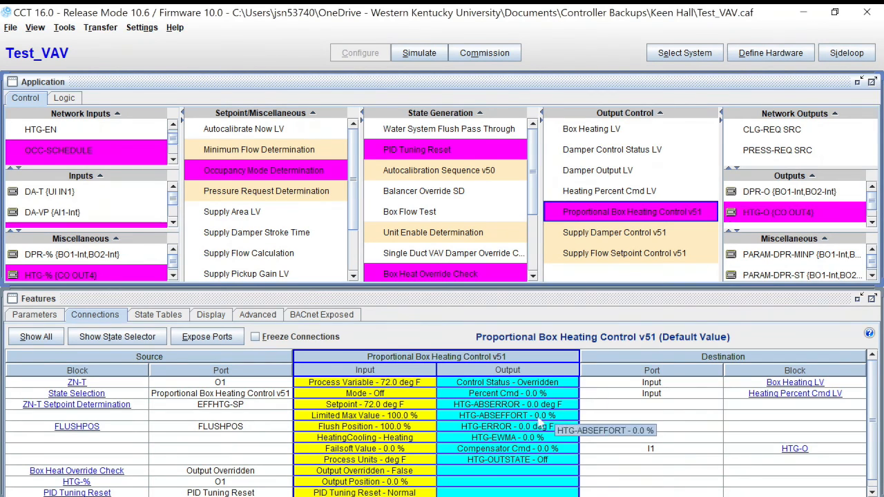
- Look through the state tables, from Water System Flush Pass Through to Balancer Override SD
left_click(169, 317)
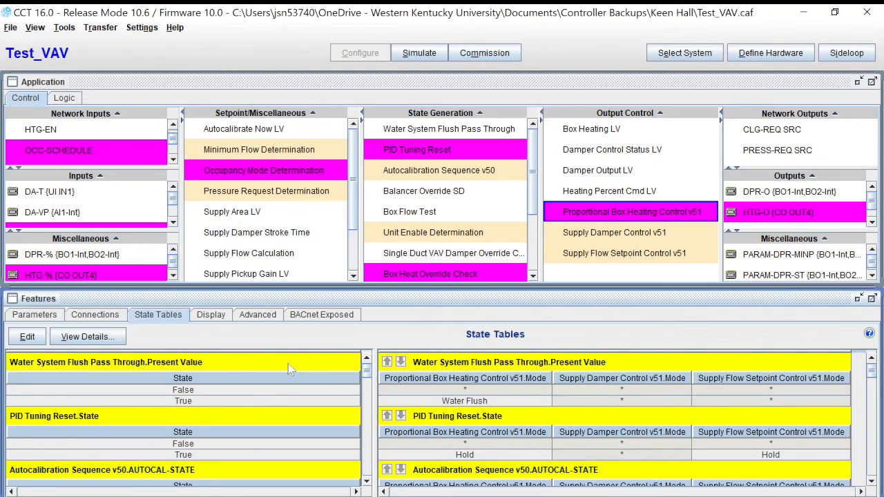
scroll(324, 407, "down", 10)
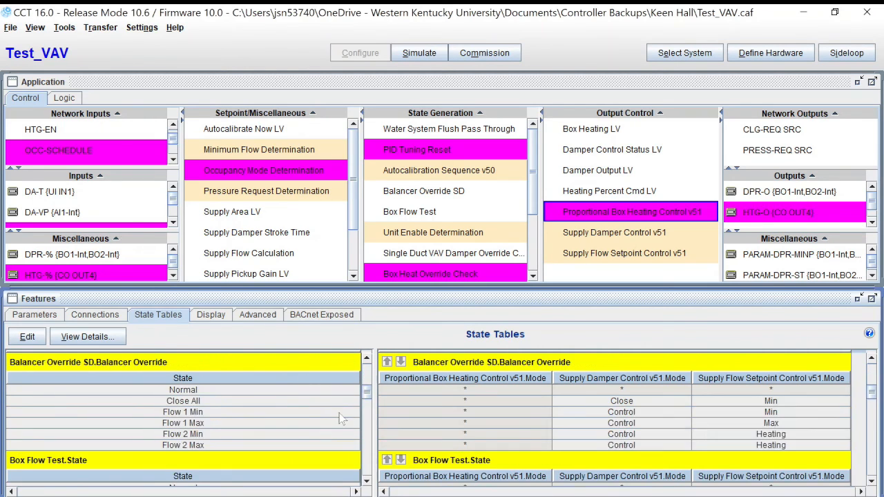
scroll(343, 419, "up", 2)
scroll(344, 414, "up", 6)
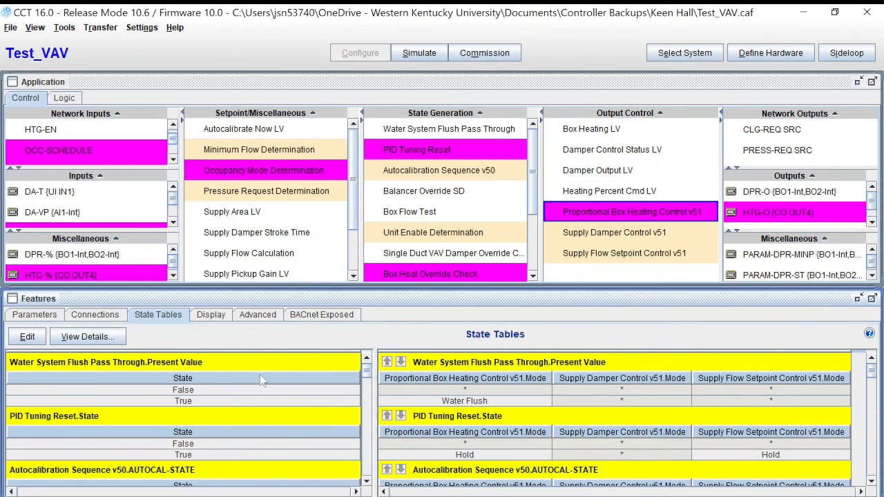
scroll(394, 405, "down", 3)
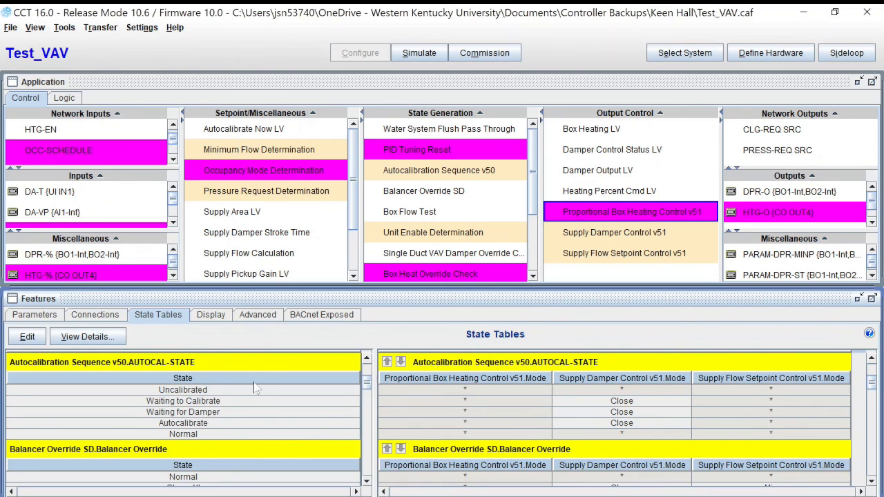
- View the display configuration and the advanced features tree of the application
left_click(211, 317)
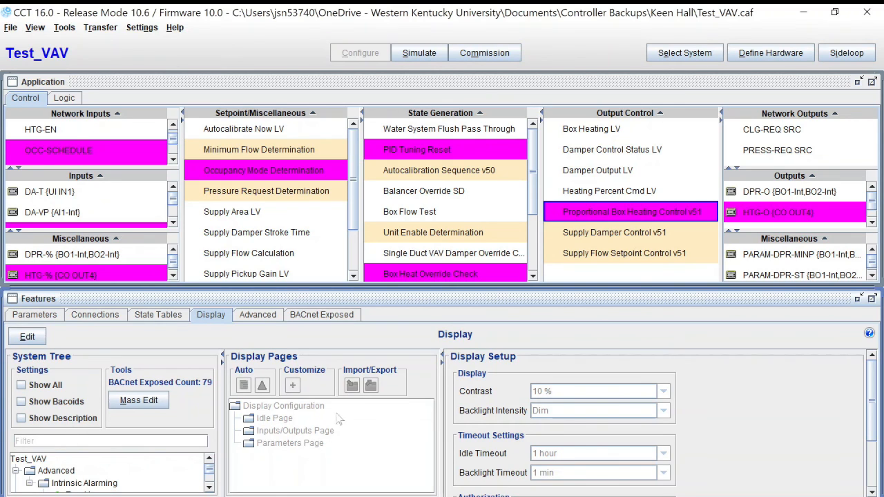
left_click(257, 314)
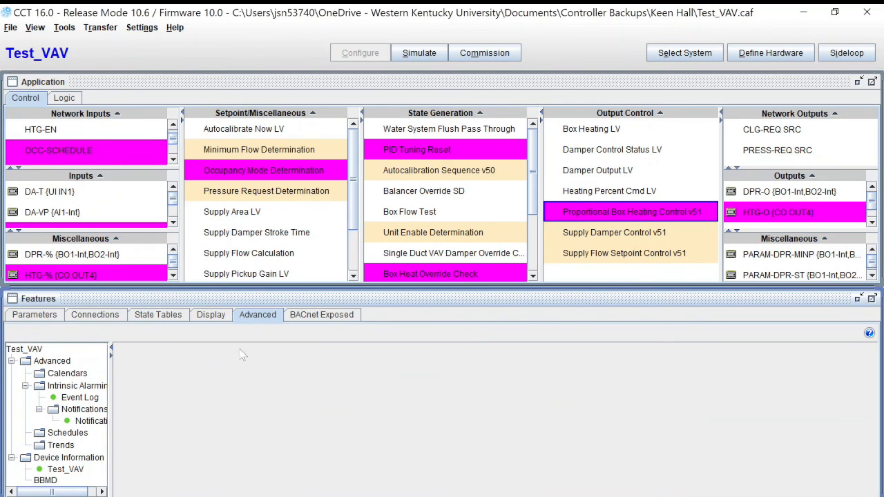
scroll(74, 409, "down", 2)
scroll(81, 432, "up", 2)
- Look through the BACnet exposed items of the hardware and logic, and return to the default parameters
left_click(313, 315)
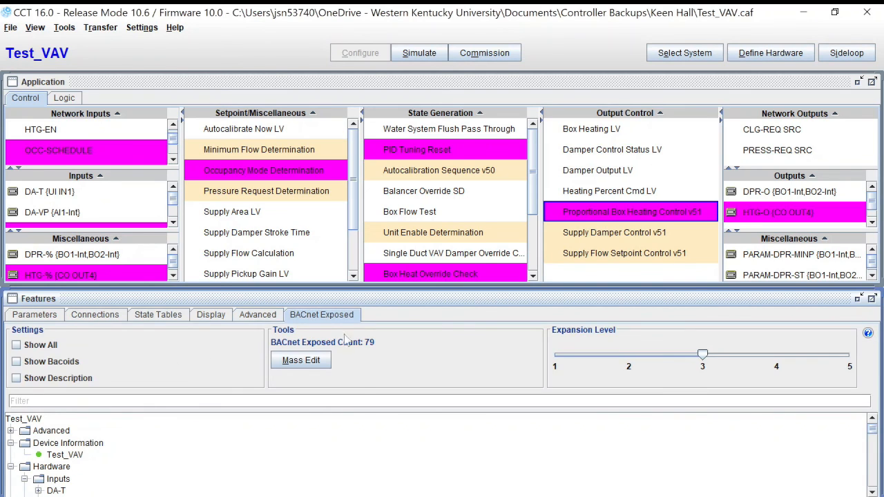
scroll(150, 470, "down", 6)
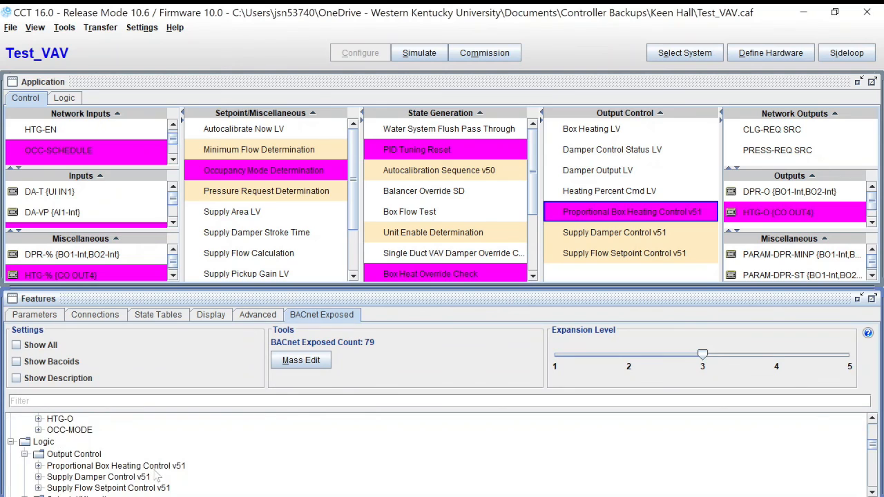
scroll(155, 473, "up", 1)
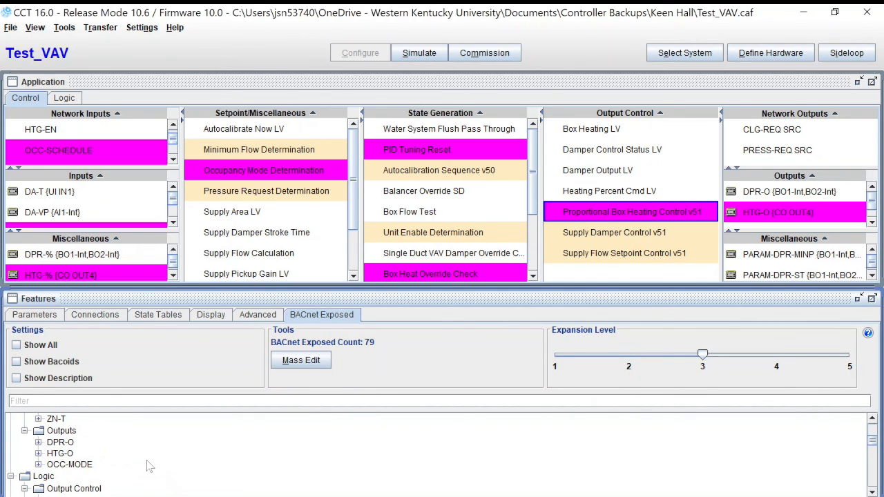
scroll(150, 467, "up", 1)
scroll(159, 445, "up", 3)
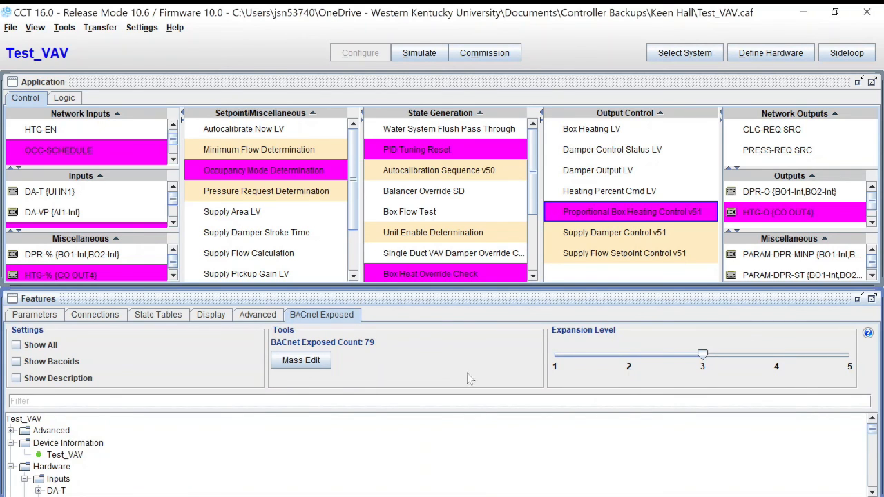
left_click(39, 316)
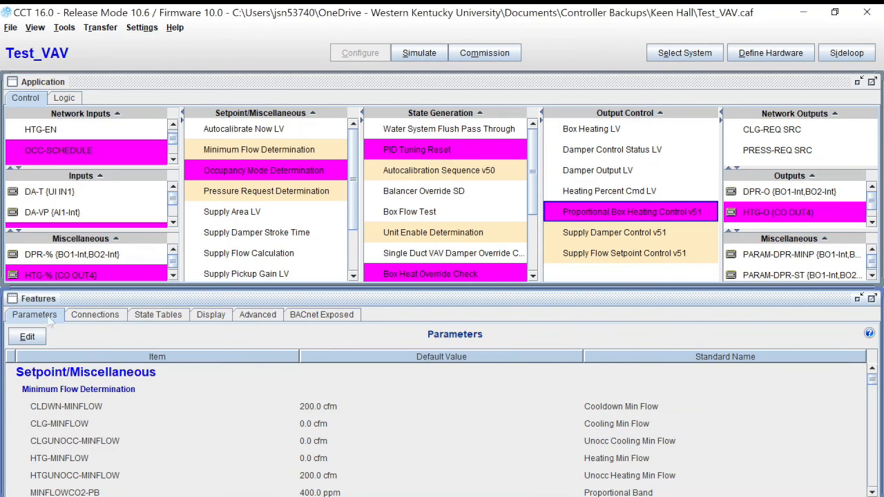